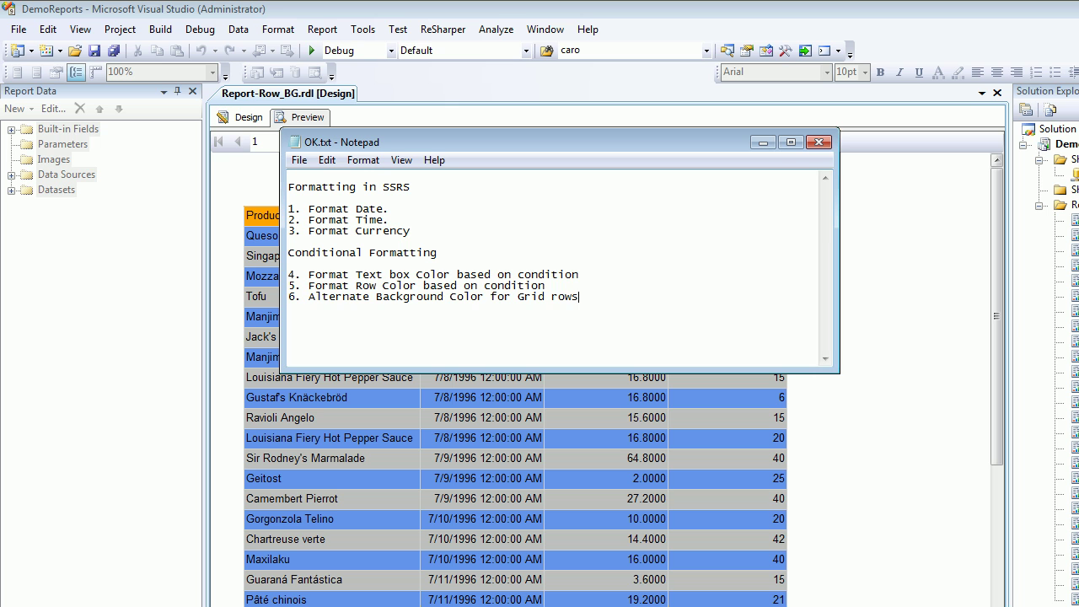
# Step: Highlight the alternate background color item in the notes, minimize them, and switch the Report-Row_BG report to design view
pyautogui.hotkey('shift', 'Home')
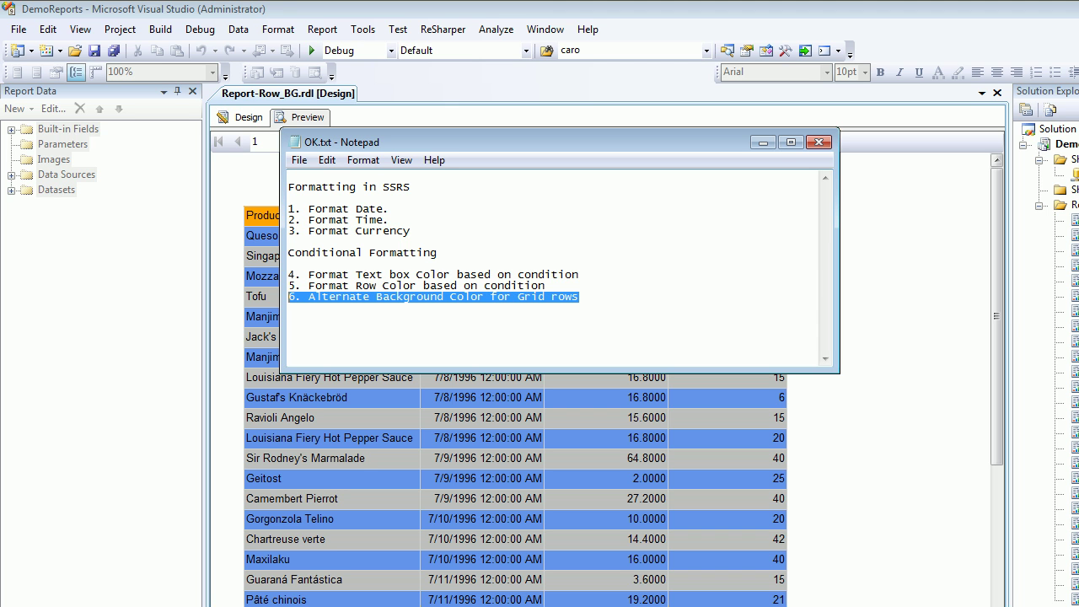
pyautogui.click(763, 142)
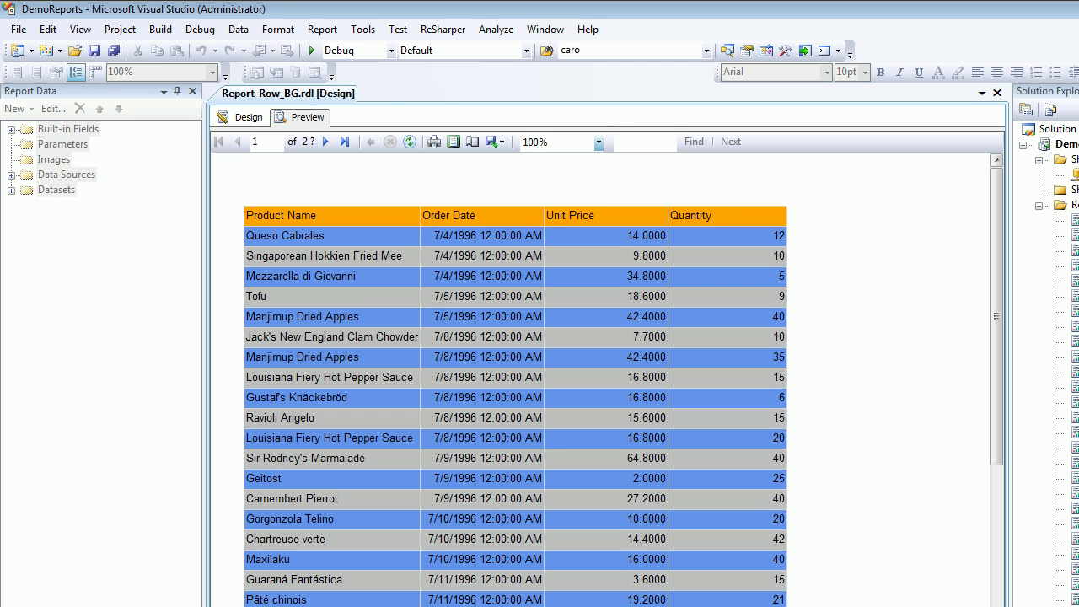
pyautogui.click(244, 117)
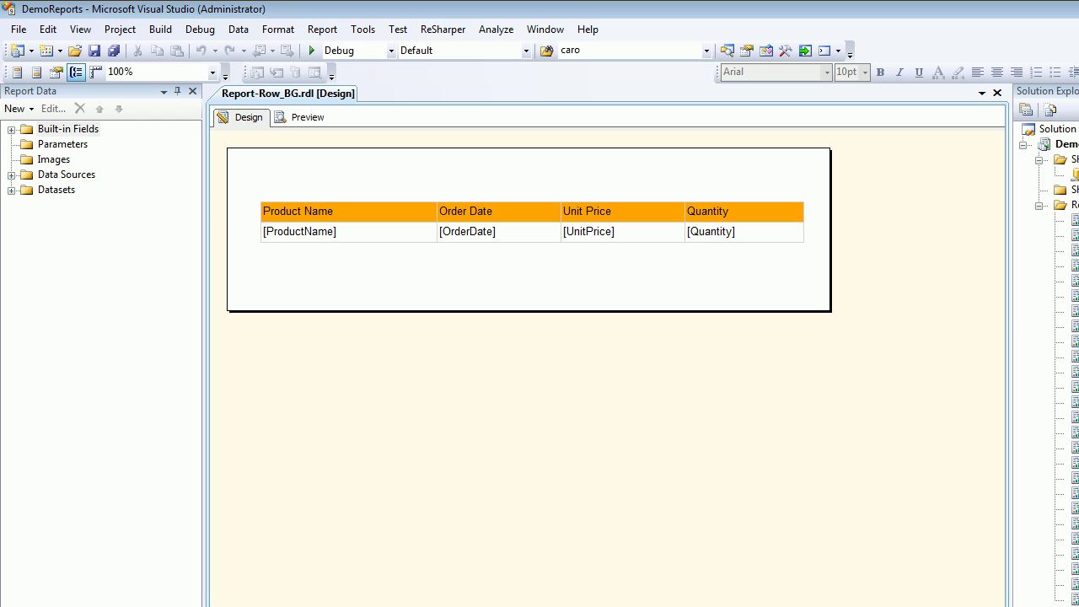
# Step: Add a new empty report named Report-BG-Alternate.rdl to the project's Reports folder
pyautogui.moveTo(1011, 253); pyautogui.dragTo(895, 253)
pyautogui.rightClick(977, 206)
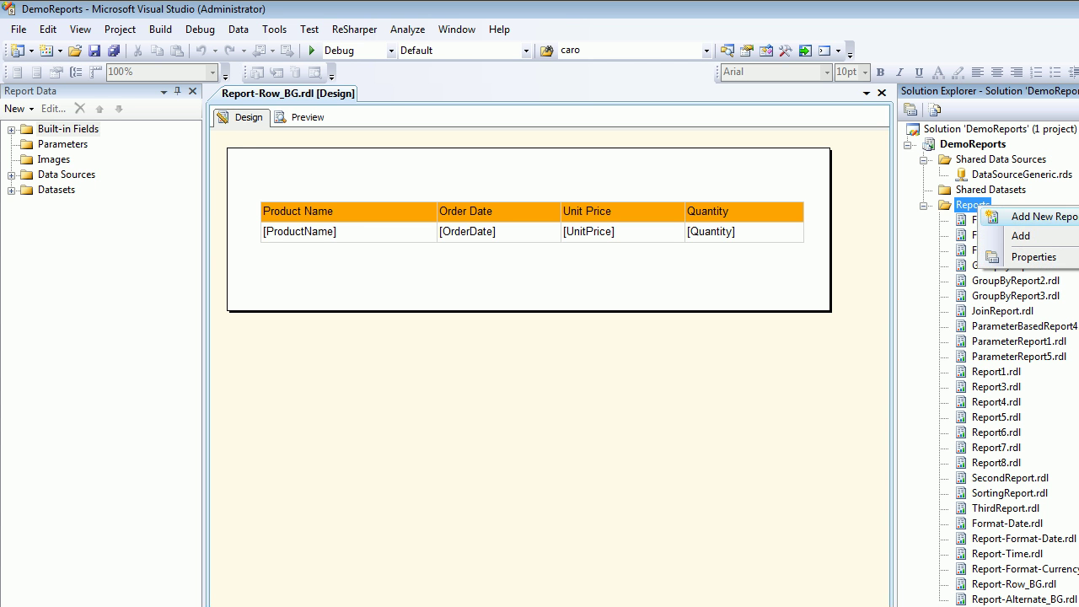
pyautogui.click(1020, 236)
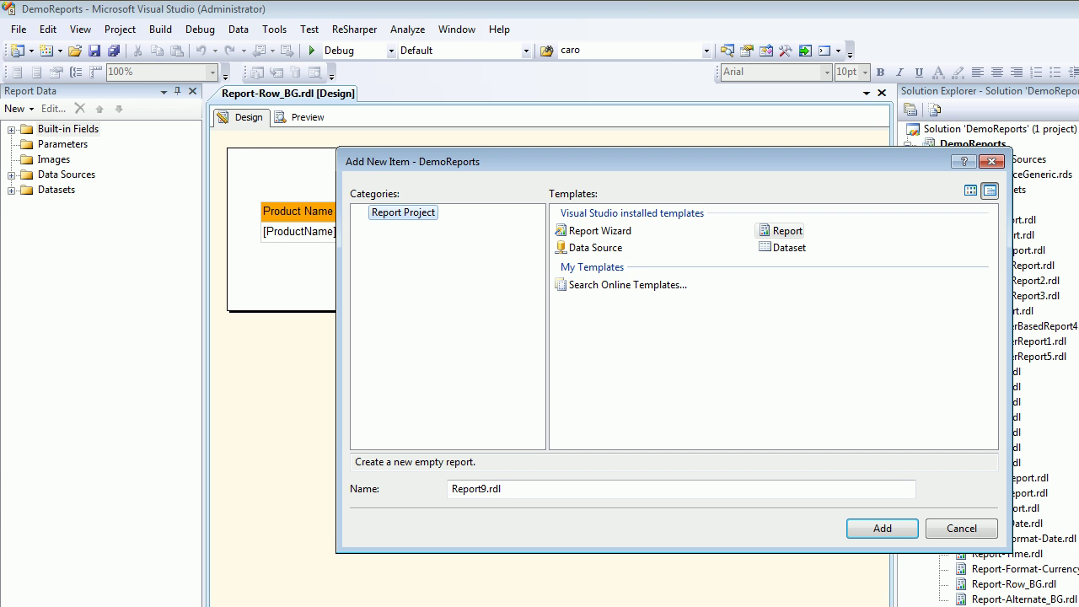
pyautogui.click(786, 231)
pyautogui.click(487, 489)
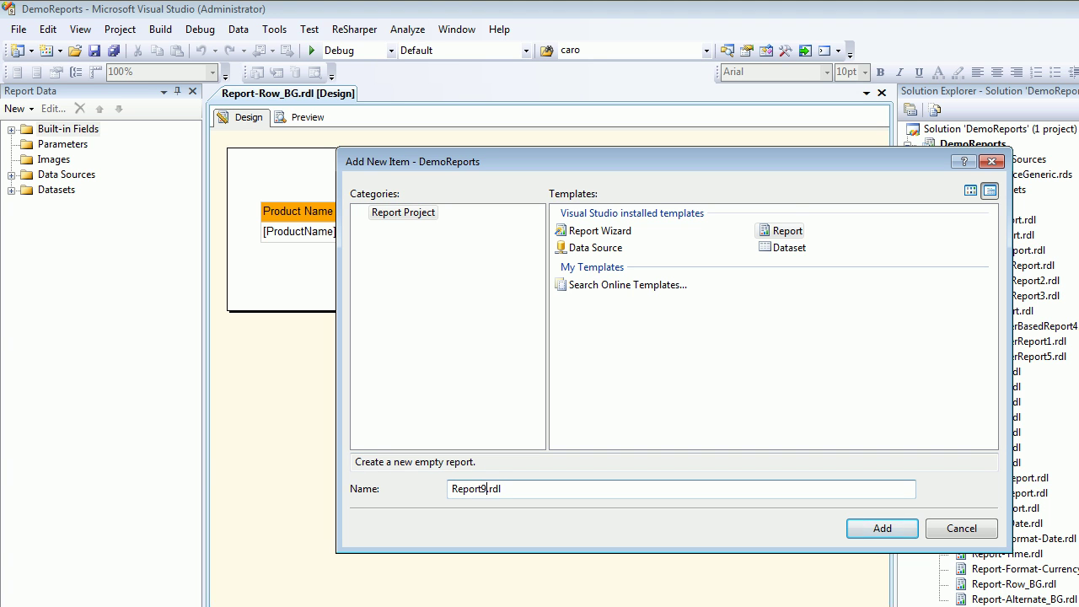
pyautogui.press('BackSpace')
pyautogui.write('-BG_')
pyautogui.press('BackSpace')
pyautogui.write('-Alternate')
pyautogui.press('Return')
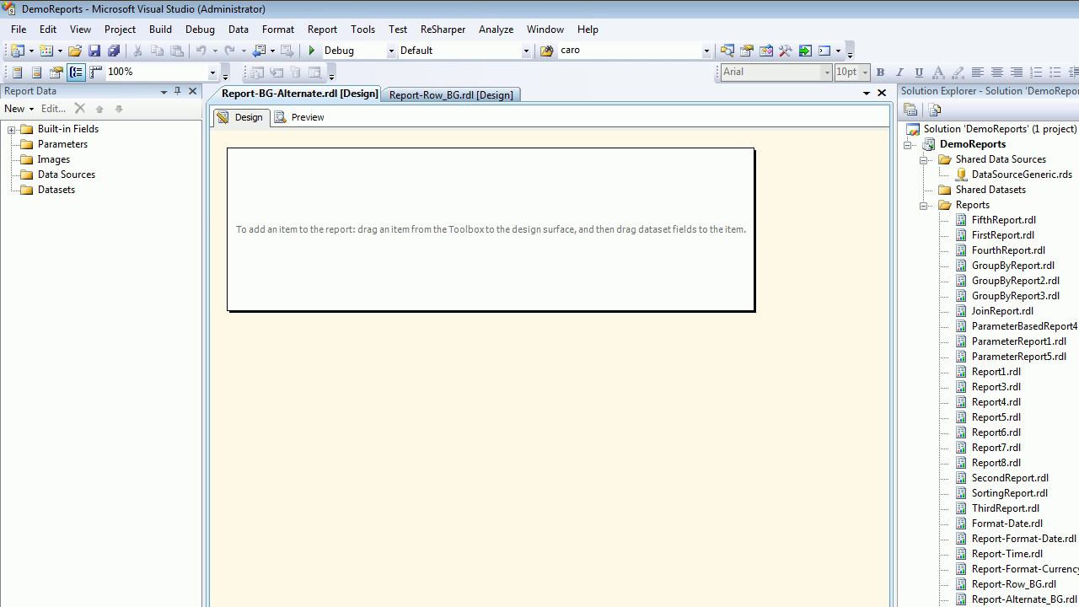
# Step: Start a new dataset named DataSet-Alternate and set it as embedded in the report
pyautogui.click(49, 191)
pyautogui.rightClick(49, 191)
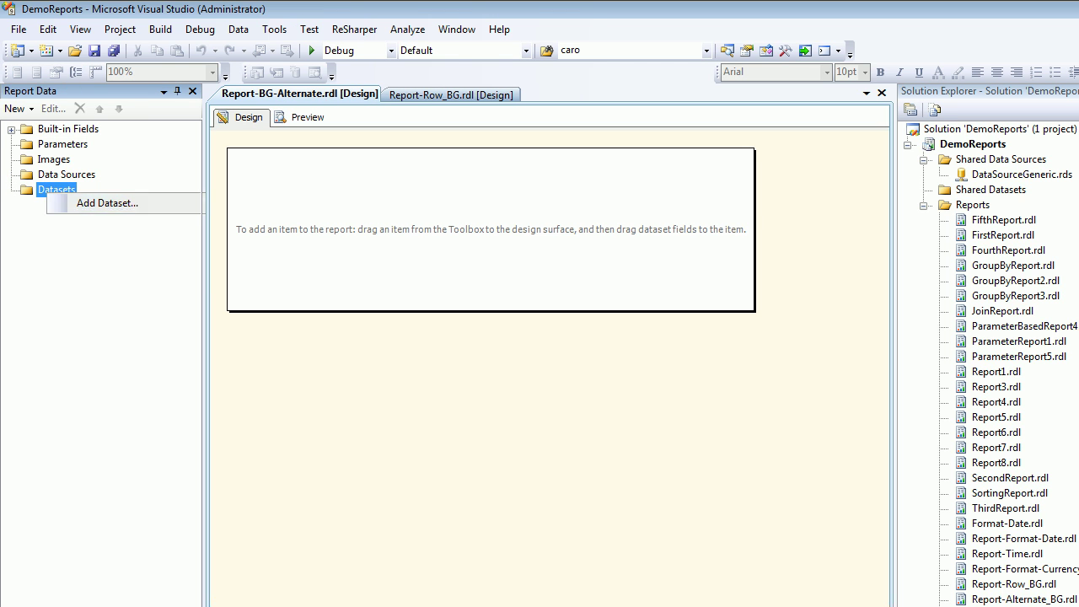
pyautogui.click(107, 203)
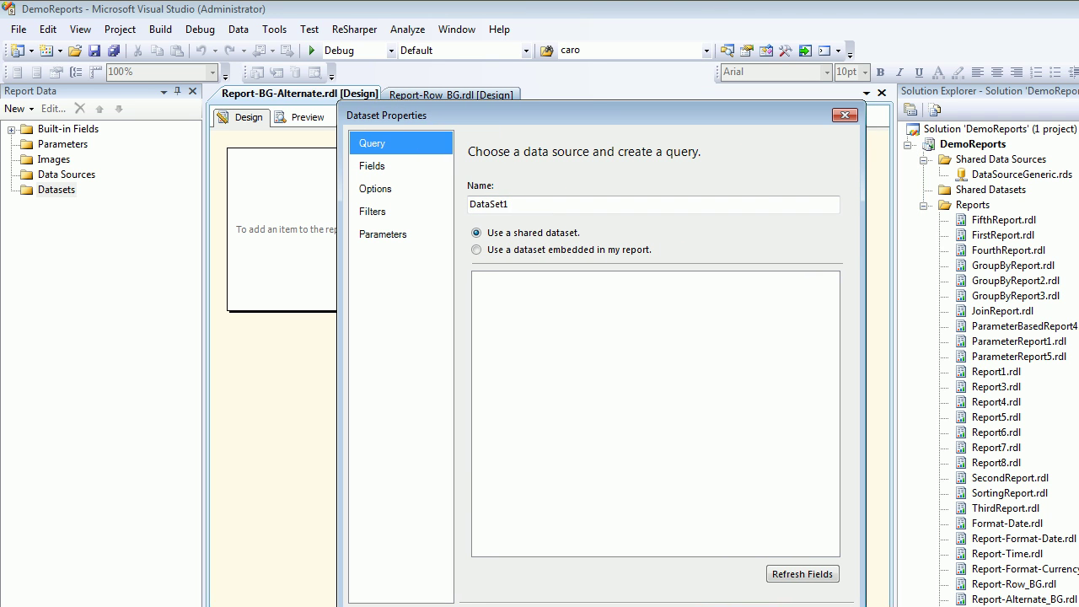
pyautogui.click(511, 205)
pyautogui.press('BackSpace')
pyautogui.write('-Al')
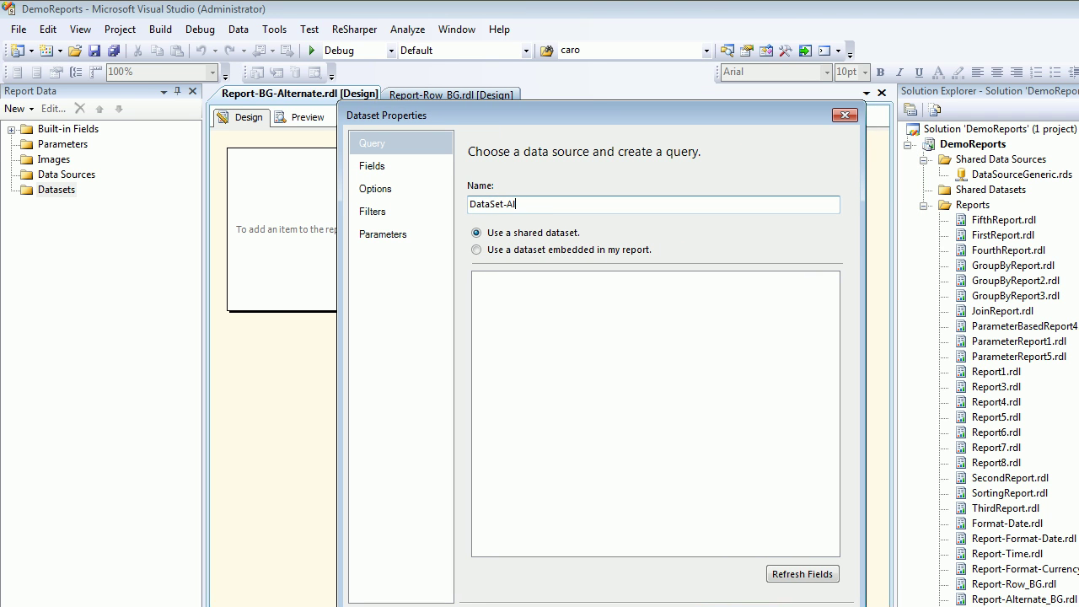
pyautogui.write('ternate')
pyautogui.click(477, 250)
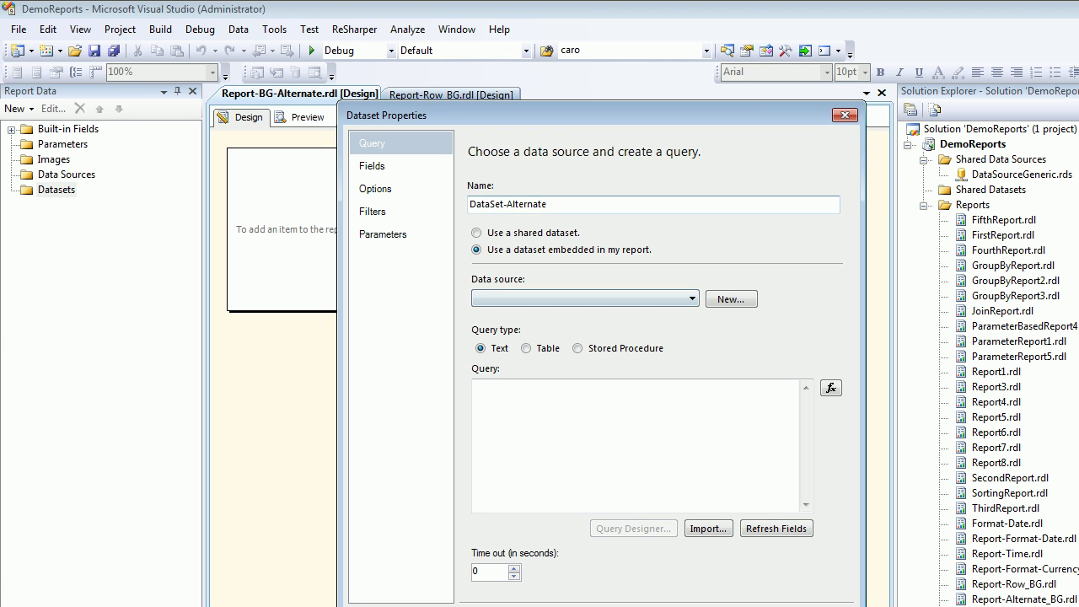
# Step: Create a data source for the dataset that references the shared data source DataSourceGeneric
pyautogui.moveTo(557, 115); pyautogui.dragTo(374, 85)
pyautogui.click(549, 269)
pyautogui.click(352, 405)
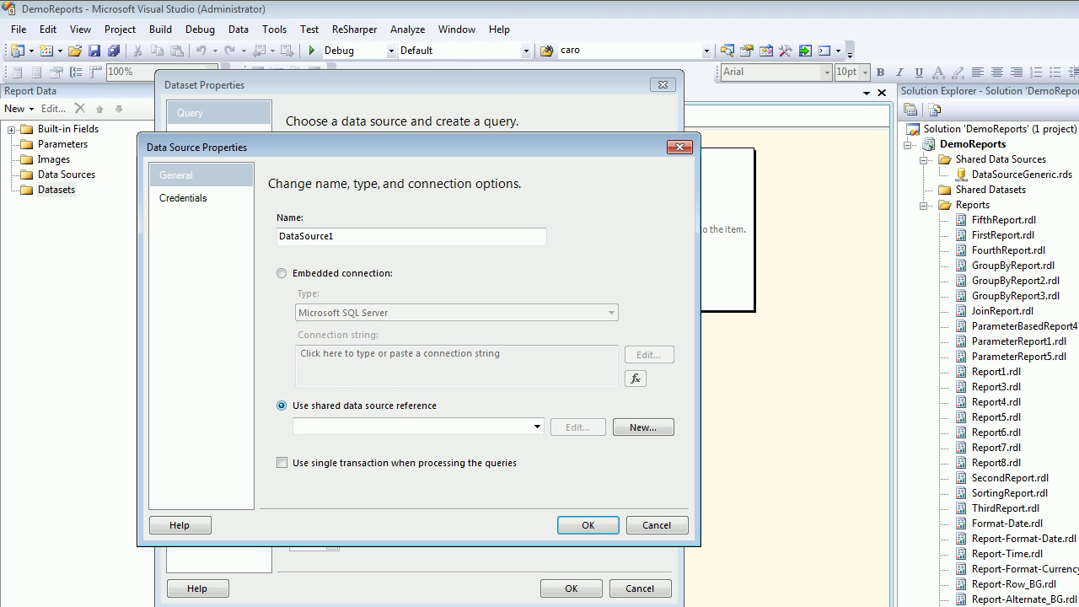
pyautogui.click(537, 427)
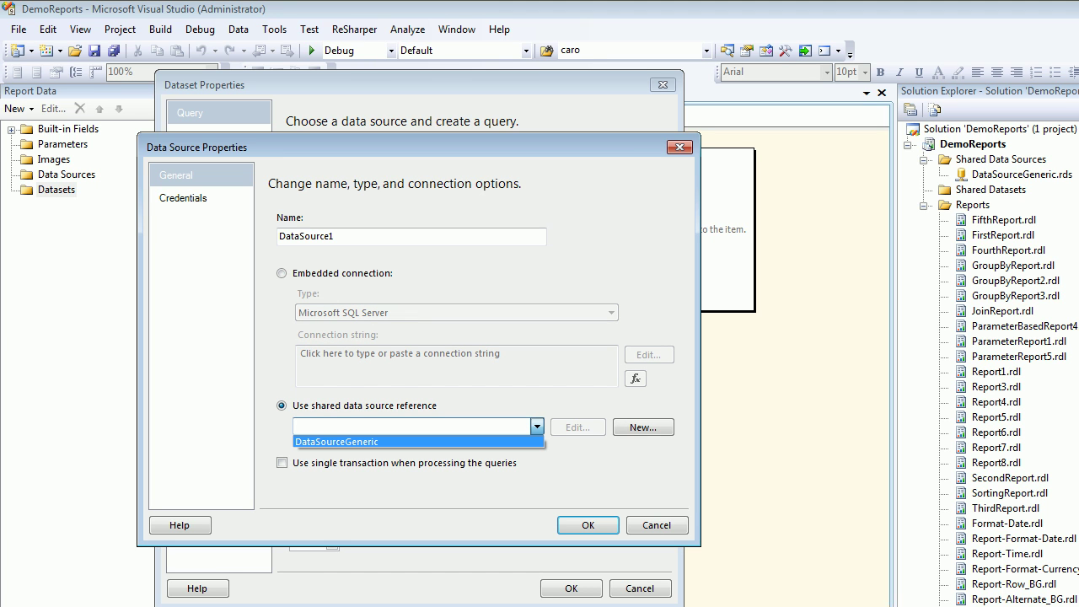
pyautogui.press('Return')
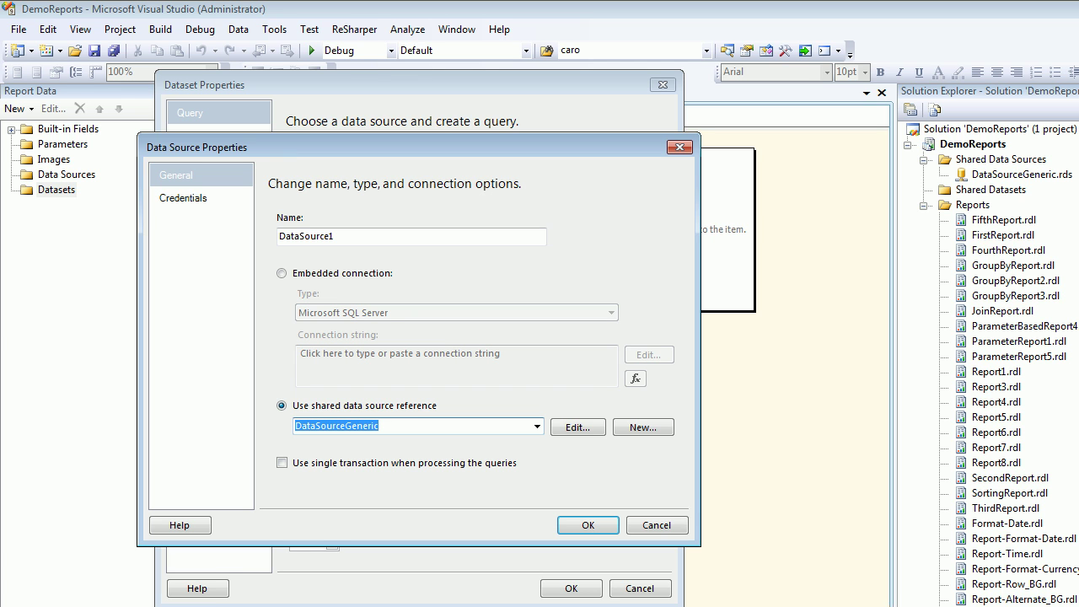
pyautogui.press('Return')
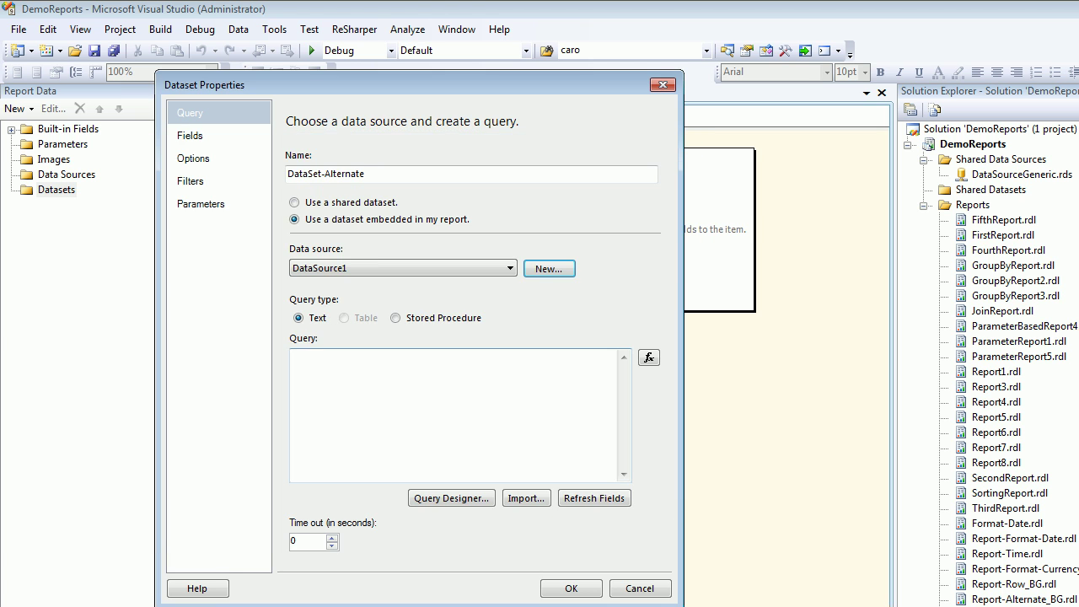
# Step: Add the Employees, Order Details, Orders and Products tables to the dataset's query in the Query Designer
pyautogui.click(451, 498)
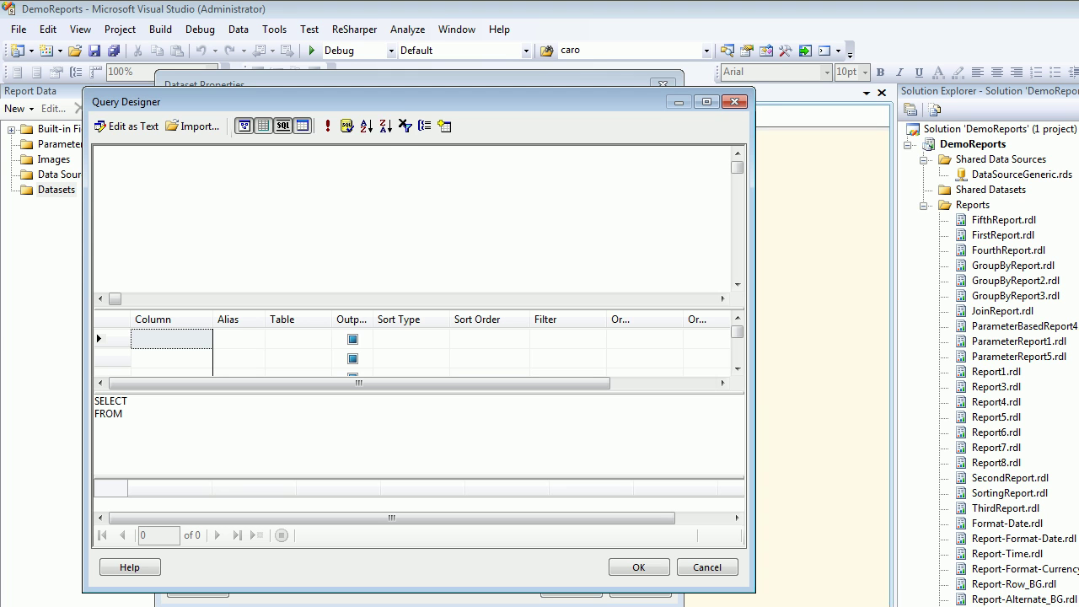
pyautogui.rightClick(240, 158)
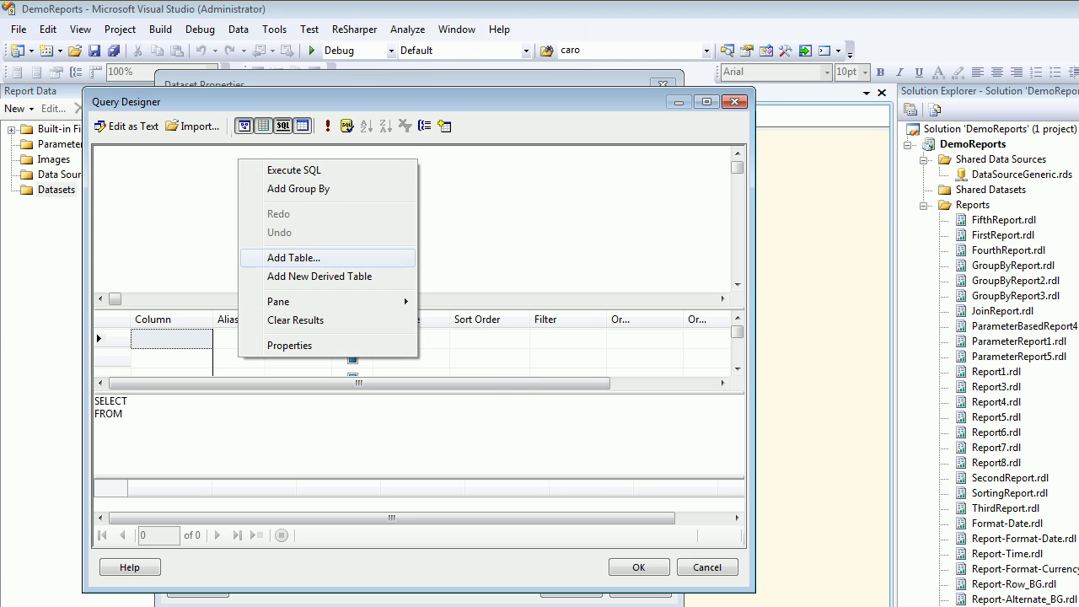
pyautogui.click(278, 258)
pyautogui.click(518, 334)
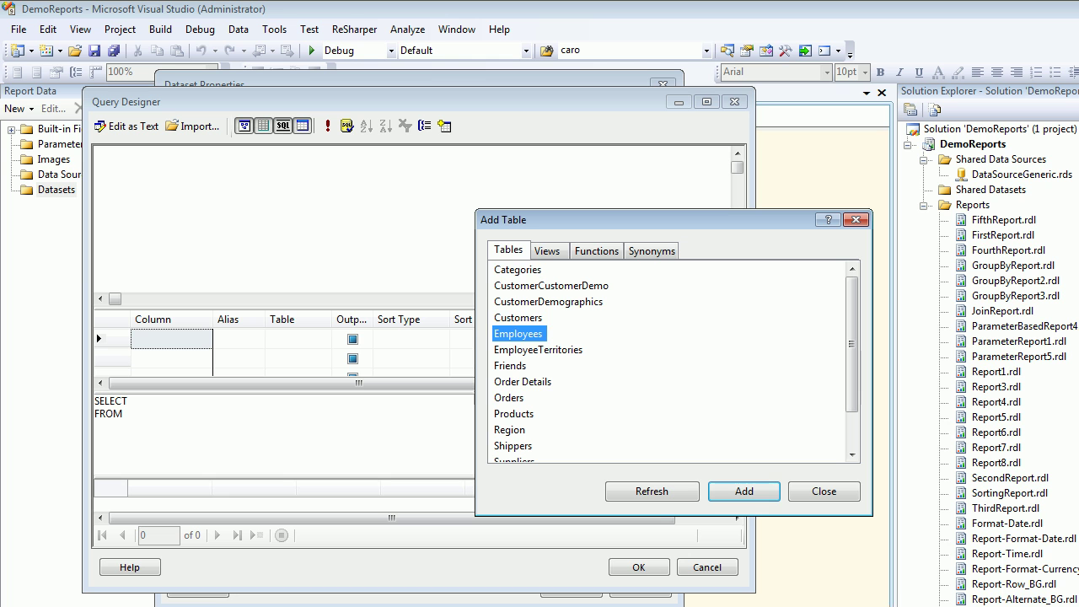
pyautogui.keyDown('ctrl'); pyautogui.click(523, 382); pyautogui.keyUp('ctrl')
pyautogui.keyDown('ctrl'); pyautogui.click(509, 397); pyautogui.keyUp('ctrl')
pyautogui.keyDown('ctrl'); pyautogui.click(514, 414); pyautogui.keyUp('ctrl')
pyautogui.click(743, 491)
pyautogui.click(823, 492)
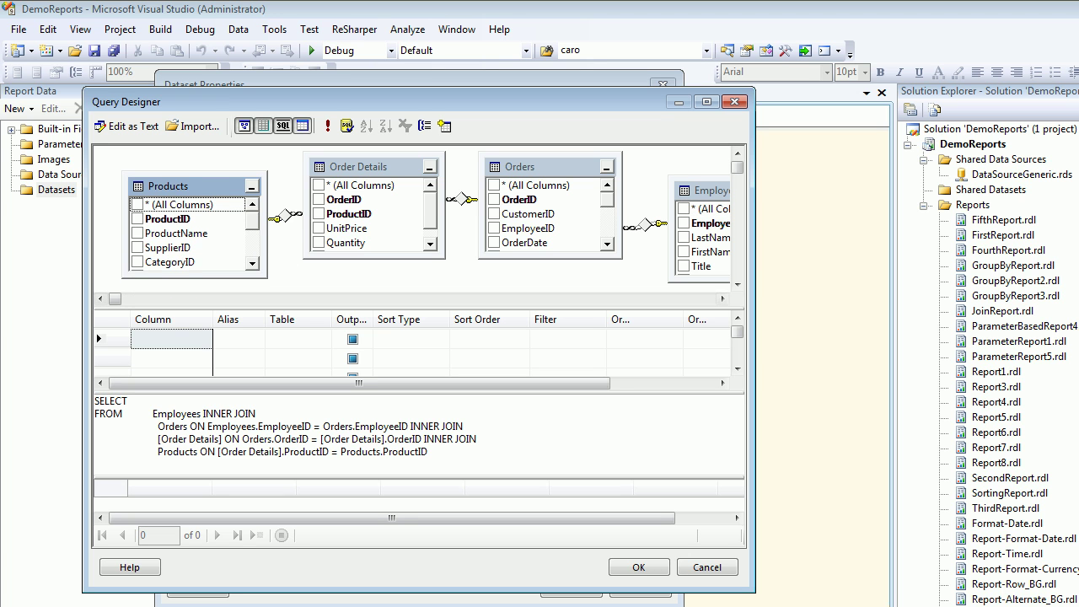
# Step: Output ProductName, UnitPrice, Quantity and OrderDate in the query, run it, and accept the query
pyautogui.click(134, 216)
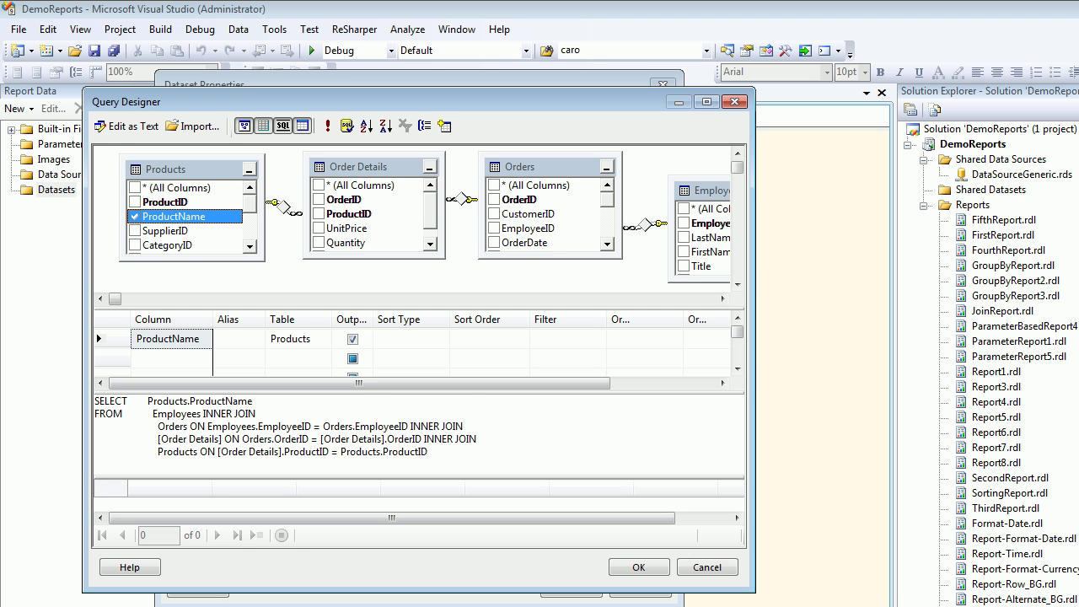
pyautogui.click(318, 228)
pyautogui.click(318, 241)
pyautogui.click(494, 243)
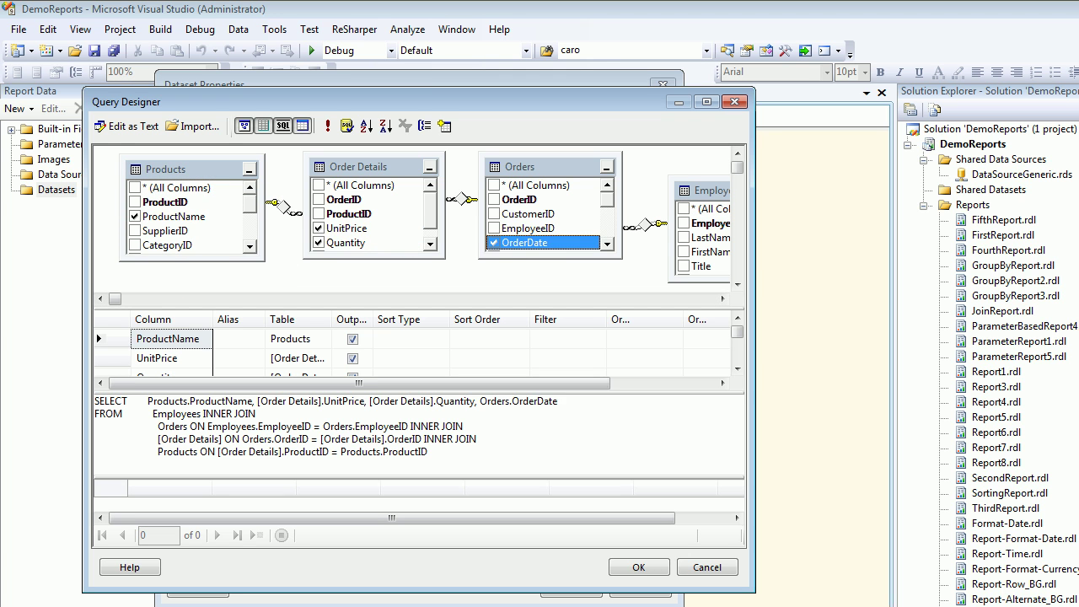
pyautogui.click(328, 126)
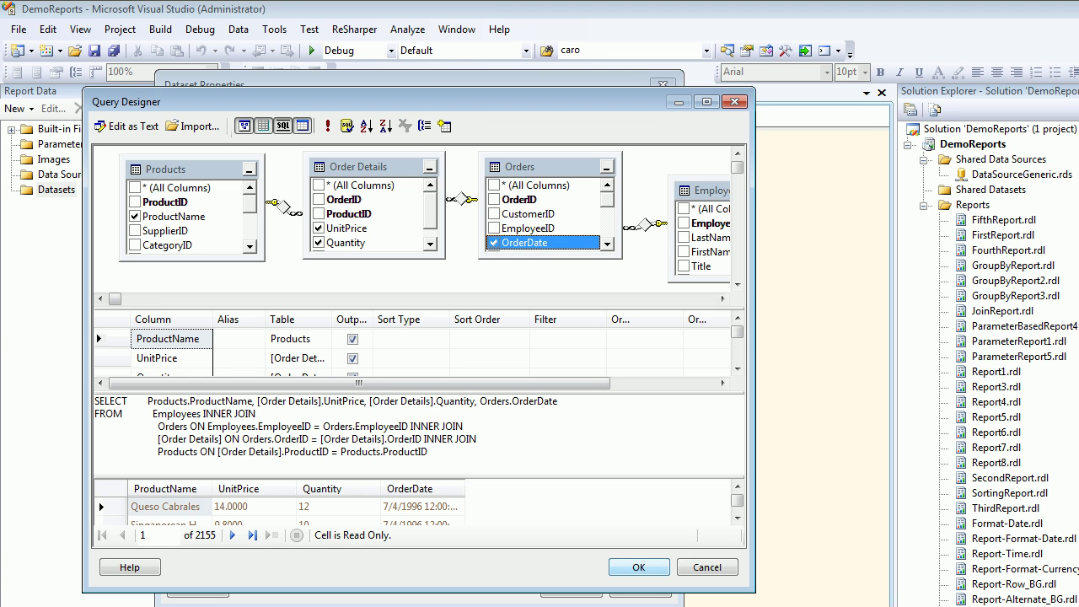
pyautogui.press('Return')
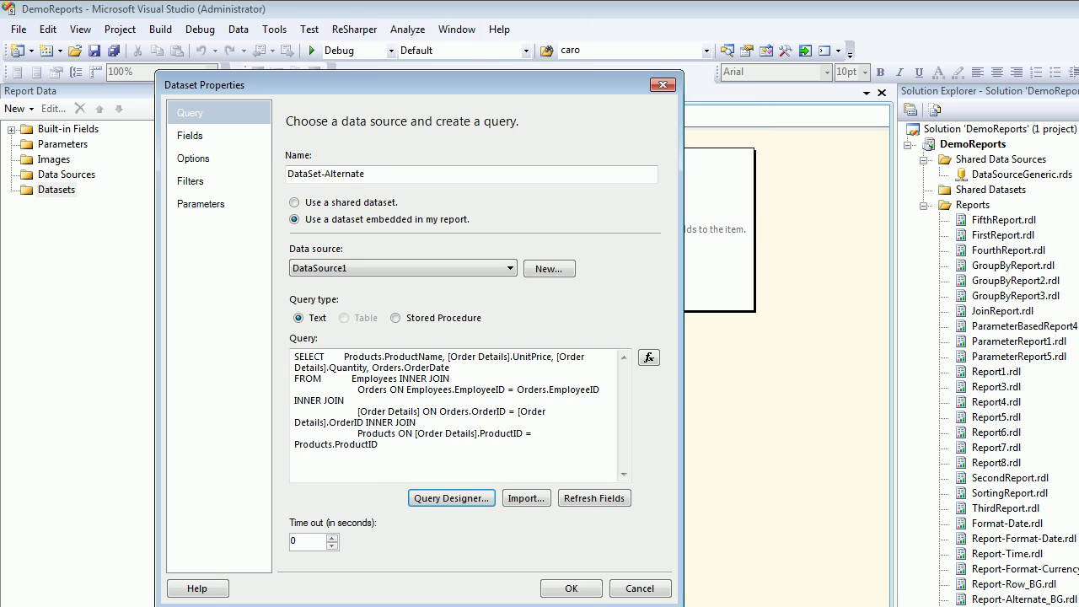
# Step: Rename the dataset as DataSet_Alternate and save its properties
pyautogui.click(571, 589)
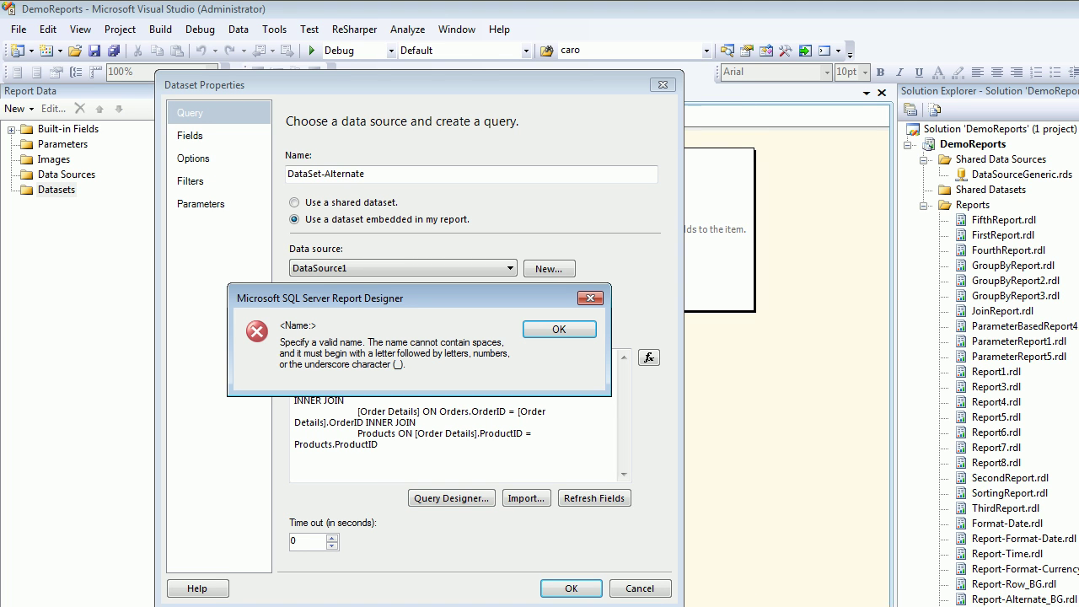
pyautogui.press('Return')
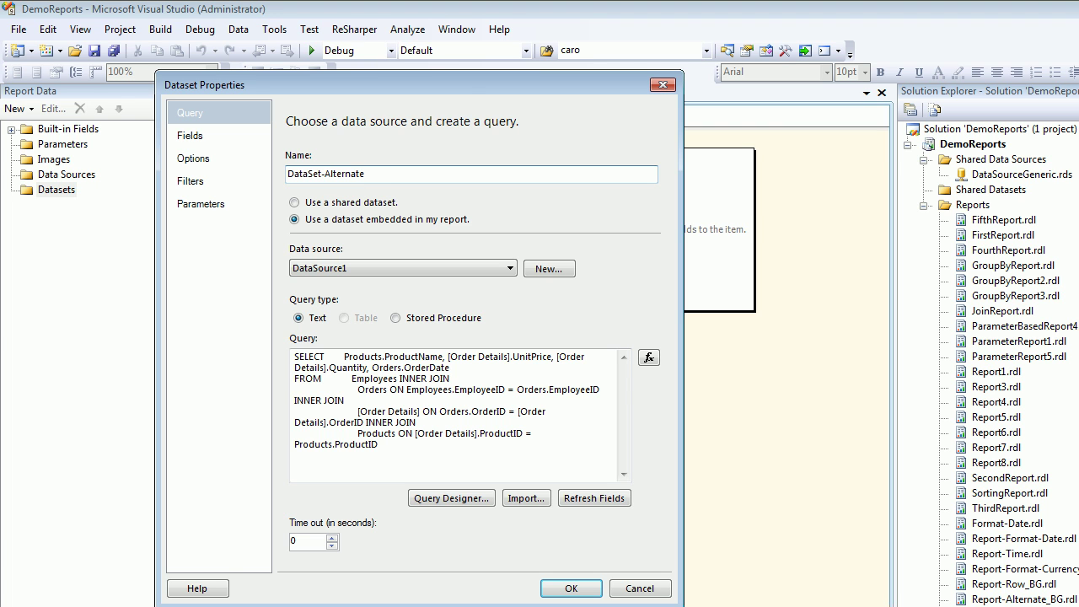
pyautogui.press('BackSpace')
pyautogui.write('_')
pyautogui.press('Return')
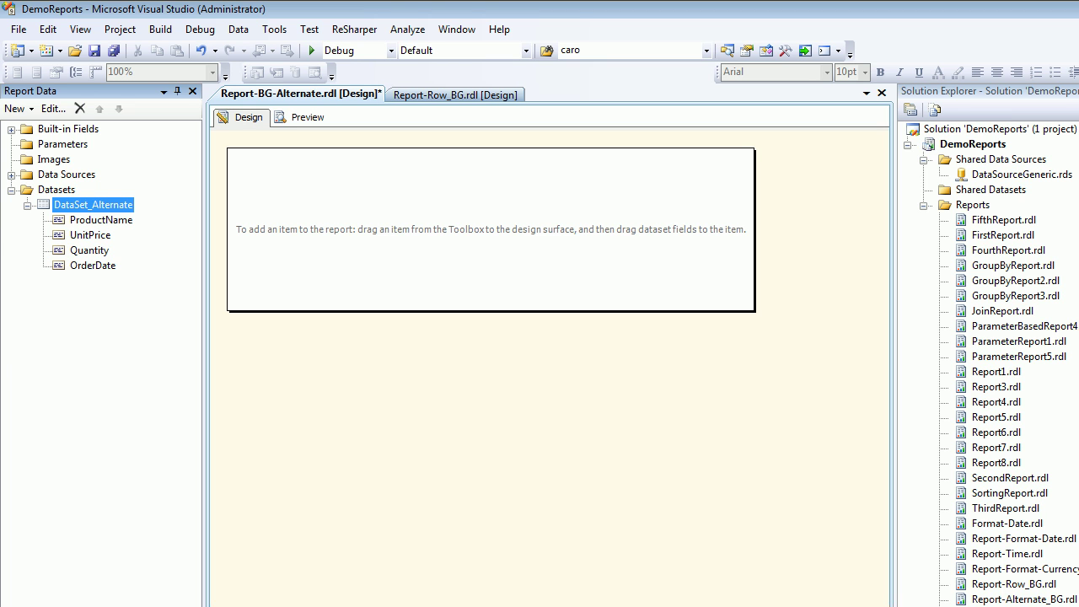
# Step: Insert a table in the report body and fill its data cells with ProductName, UnitPrice and Quantity
pyautogui.hotkey('ctrl', 'alt', 'x')
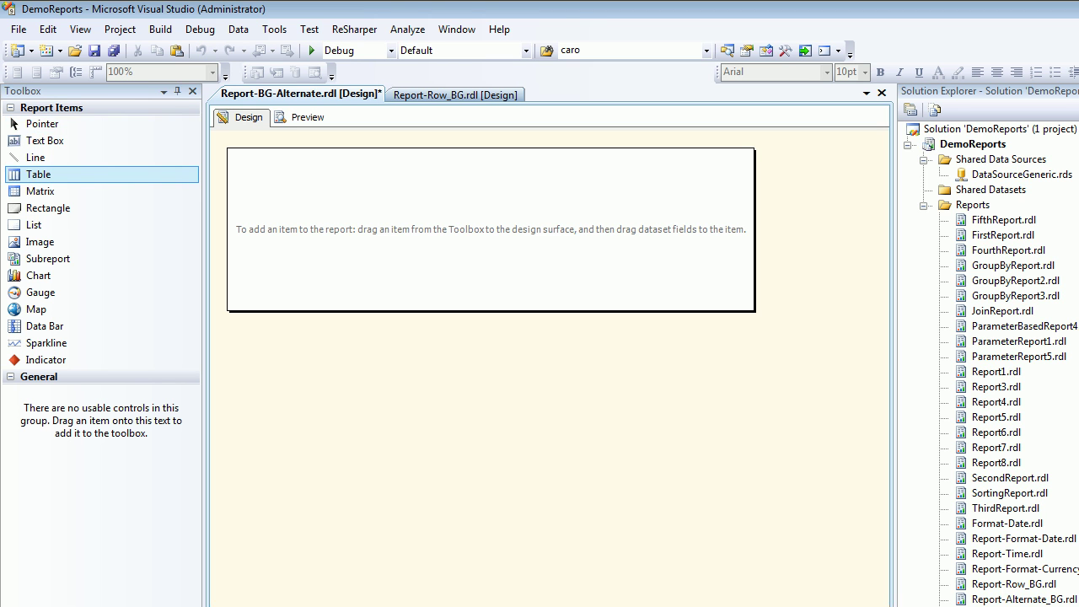
pyautogui.click(239, 198)
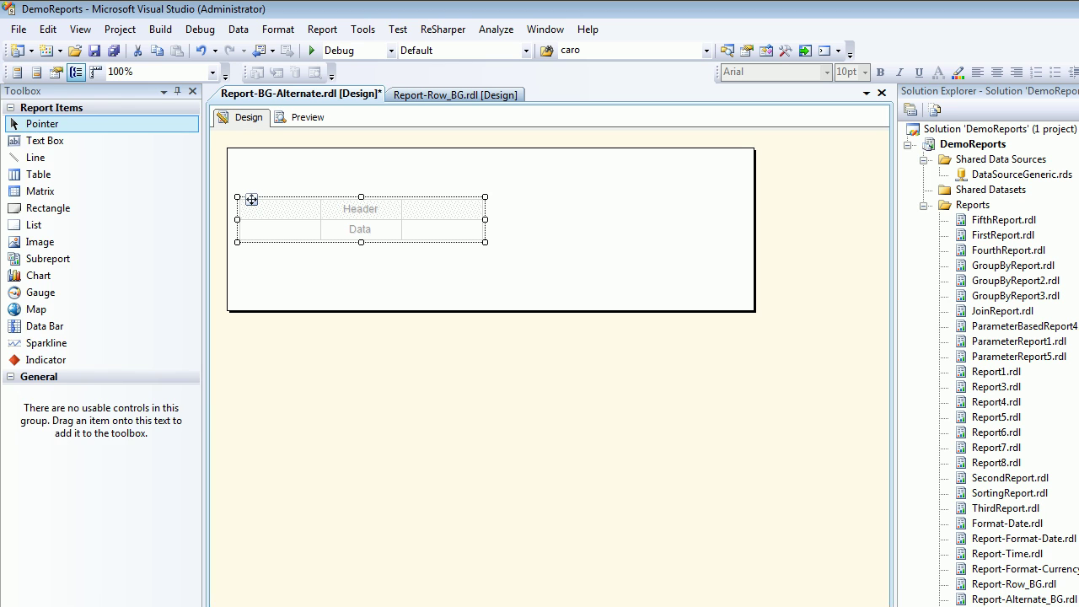
pyautogui.hotkey('ctrl', 'alt', 'd')
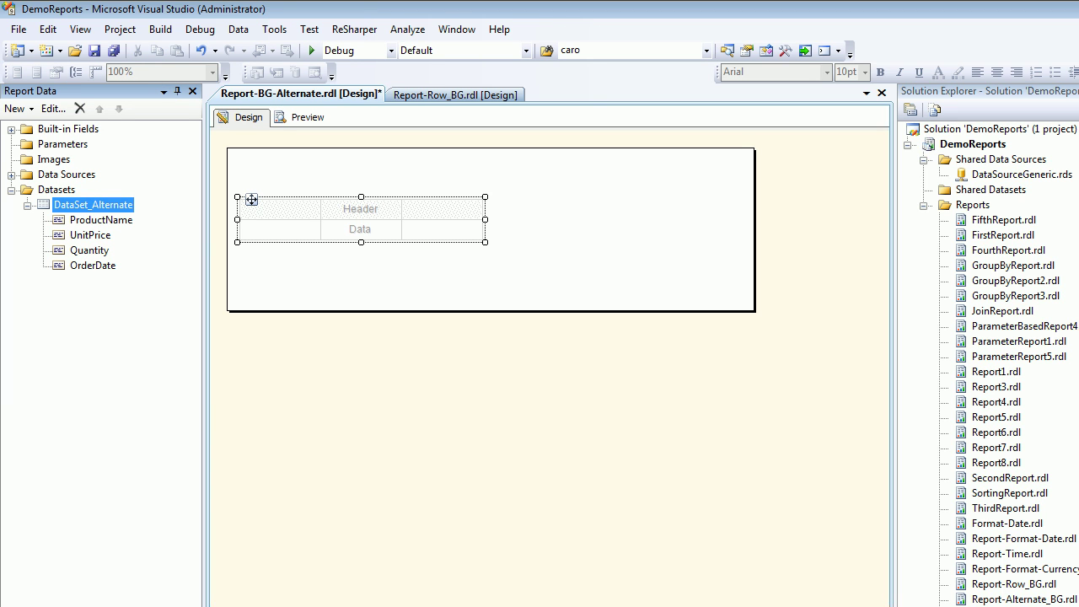
pyautogui.moveTo(100, 220); pyautogui.dragTo(312, 226)
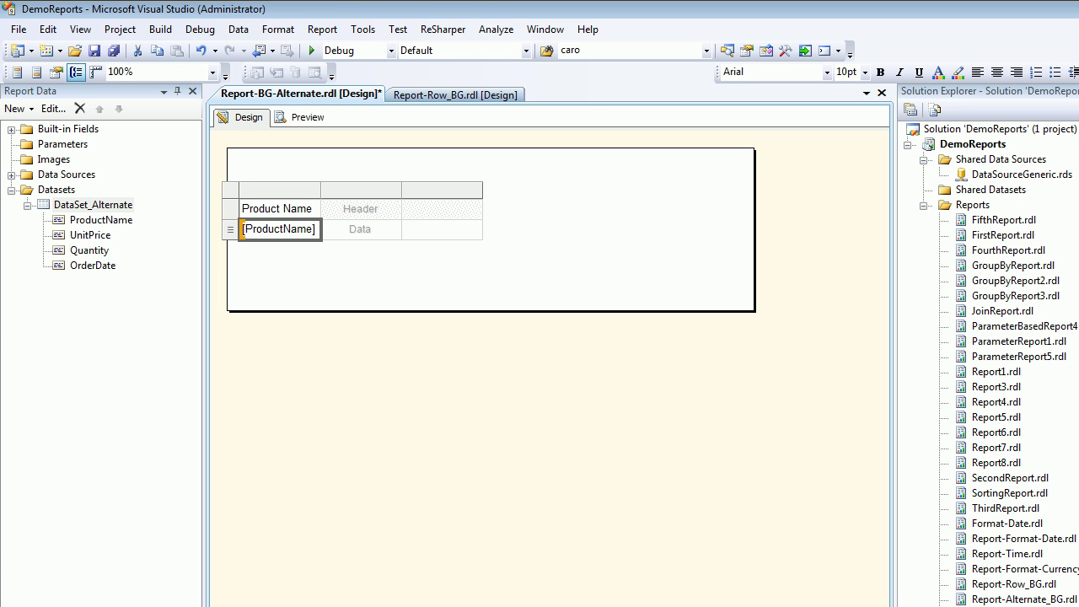
pyautogui.moveTo(90, 234); pyautogui.dragTo(360, 229)
pyautogui.moveTo(89, 250); pyautogui.dragTo(442, 229)
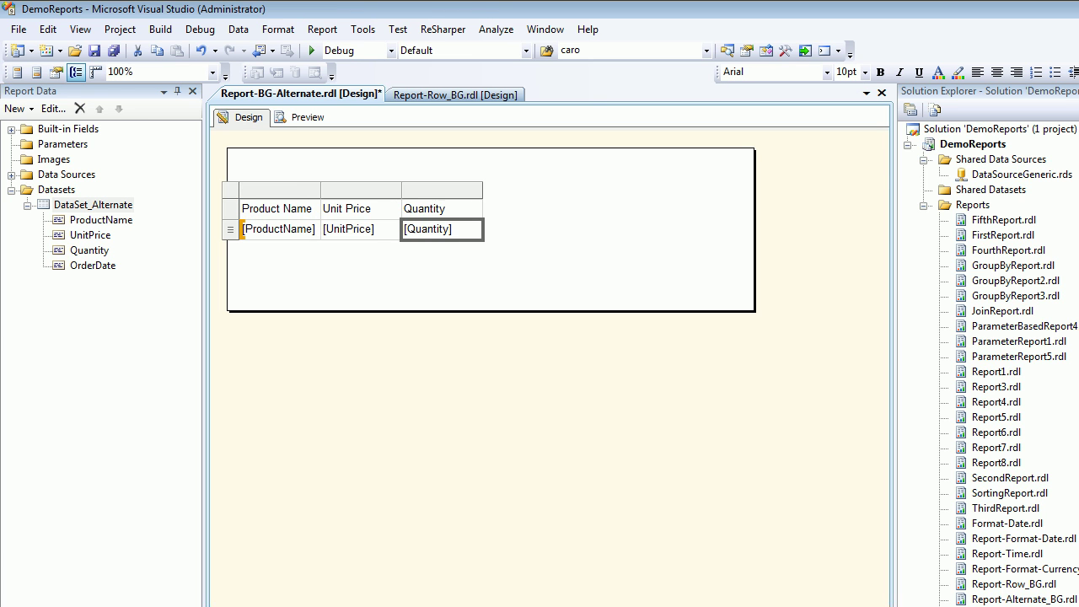
# Step: Insert a column to the right of Quantity and place the OrderDate field in it
pyautogui.rightClick(461, 192)
pyautogui.moveTo(521, 201)
pyautogui.click(646, 221)
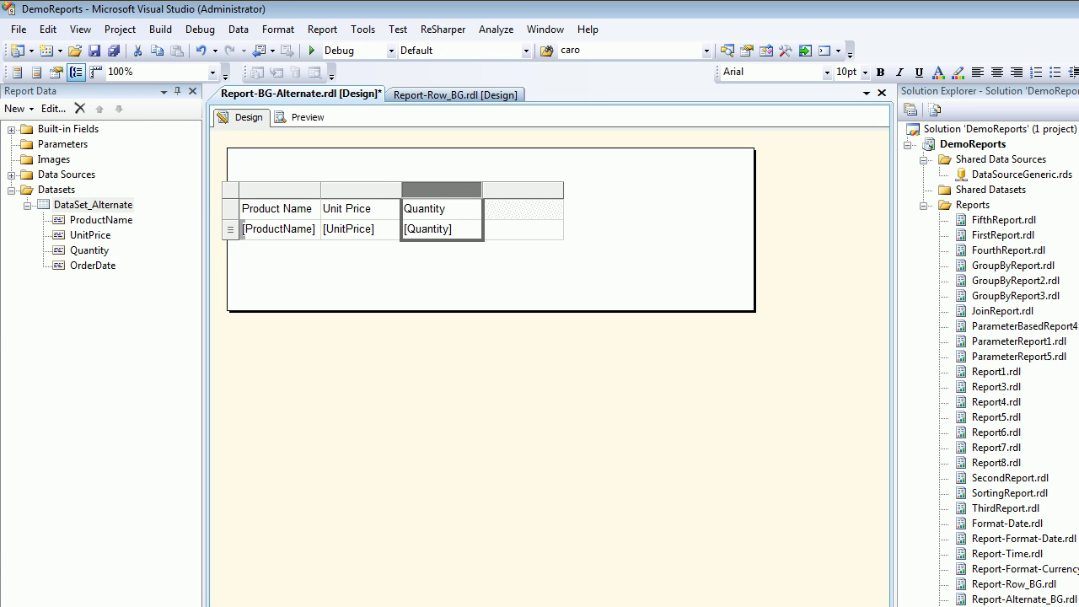
pyautogui.moveTo(92, 265); pyautogui.dragTo(521, 229)
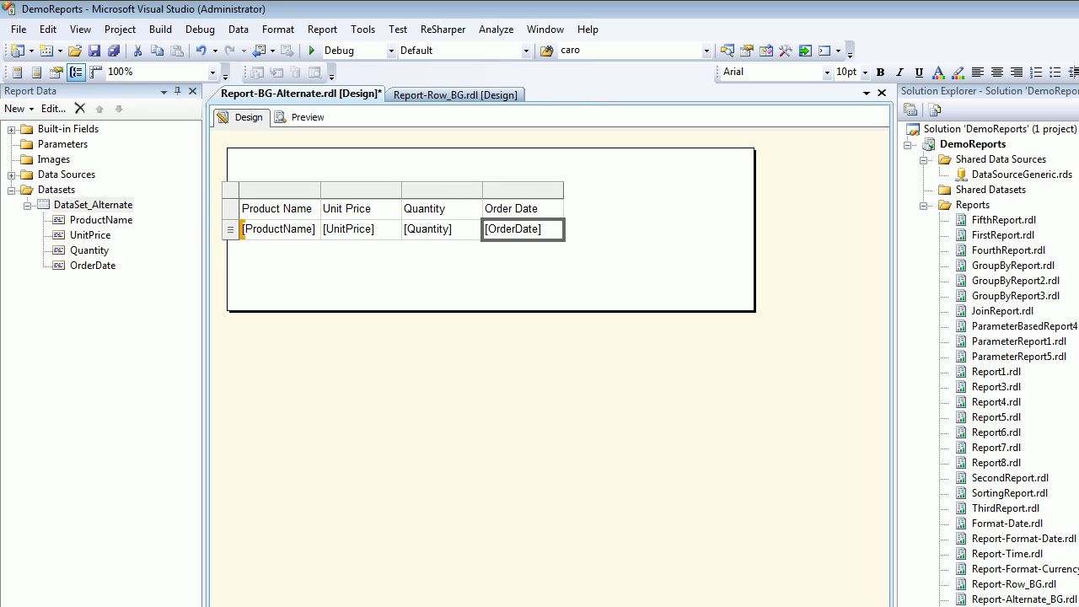
# Step: Shift the table slightly to the right and widen both the report body and the table
pyautogui.click(231, 189)
pyautogui.moveTo(241, 197); pyautogui.dragTo(277, 200)
pyautogui.moveTo(754, 229); pyautogui.dragTo(883, 230)
pyautogui.moveTo(562, 219); pyautogui.dragTo(884, 219)
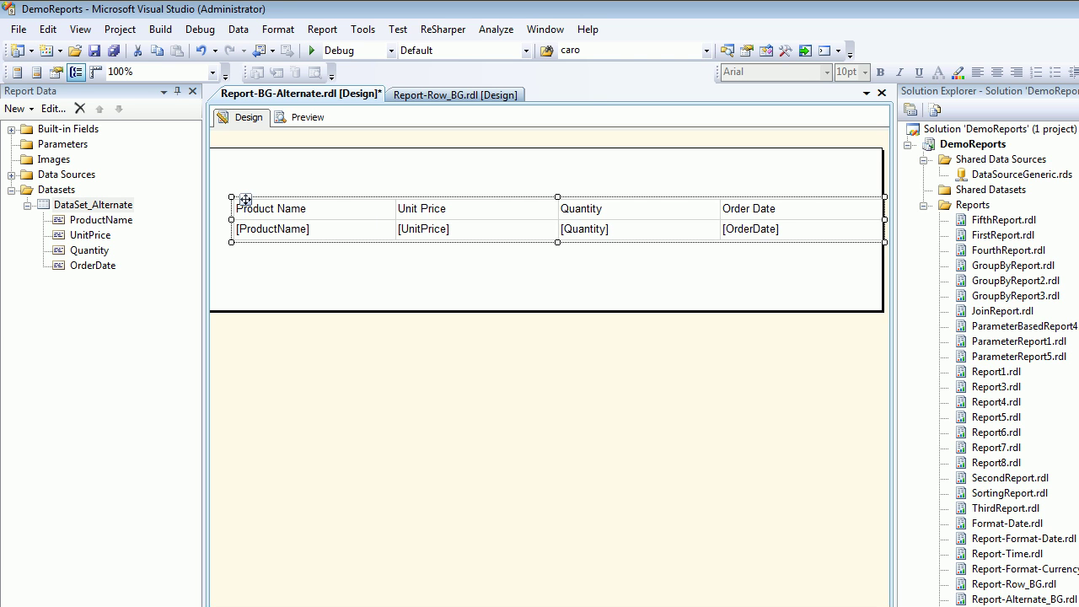
pyautogui.click(251, 206)
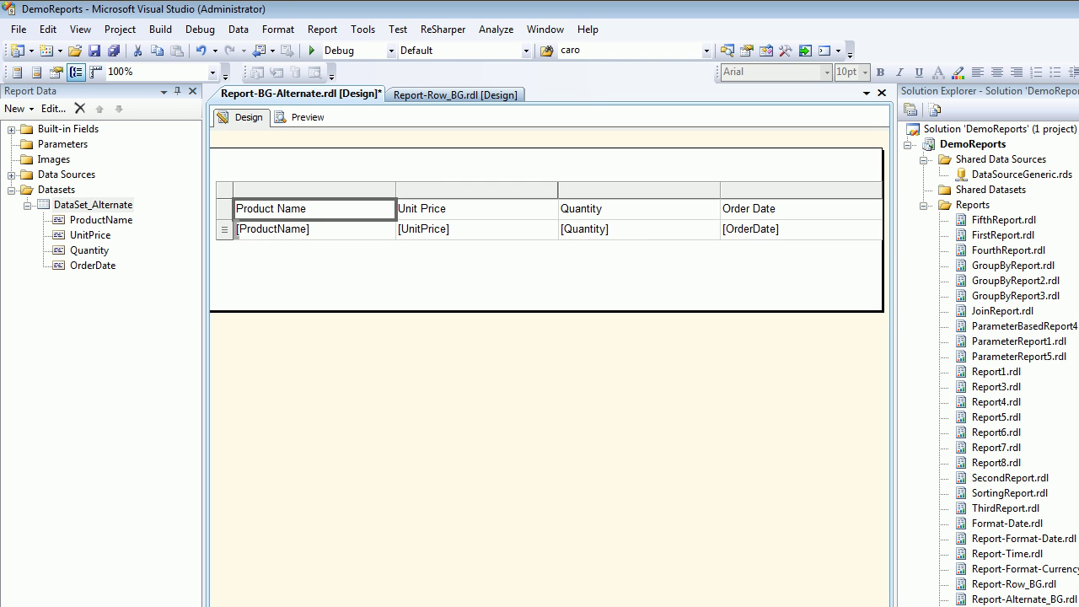
# Step: Widen the Product Name column and set the header row's background color to Orange
pyautogui.moveTo(395, 190); pyautogui.dragTo(436, 191)
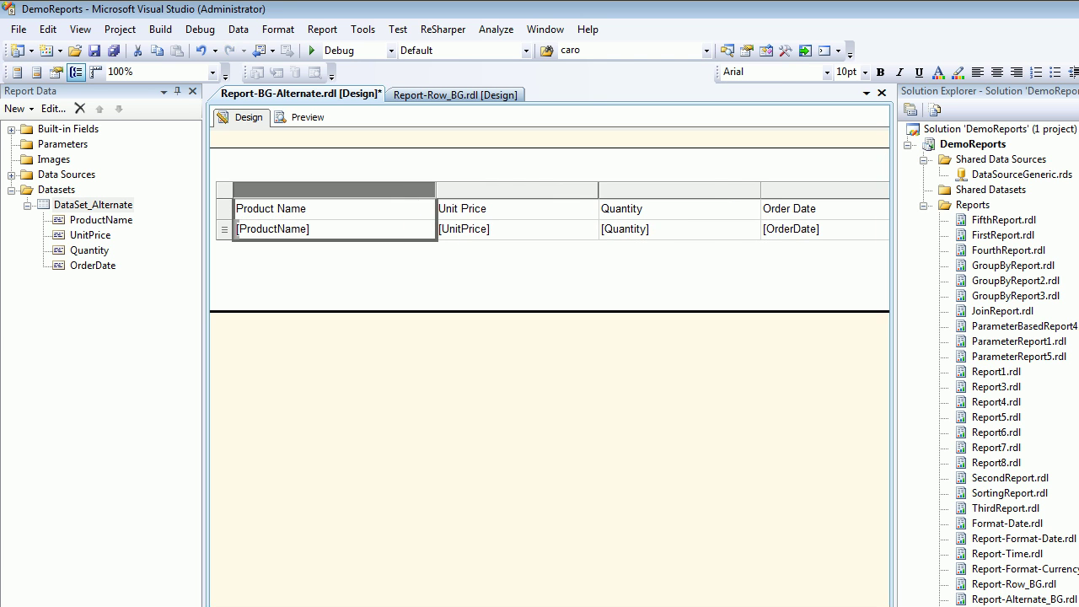
pyautogui.click(224, 209)
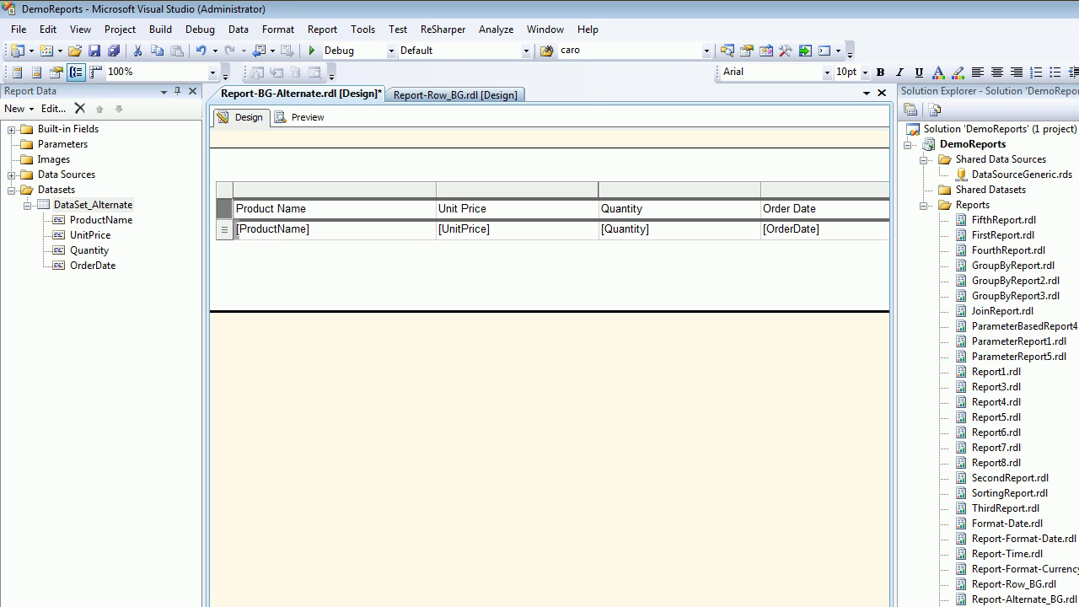
pyautogui.press('F4')
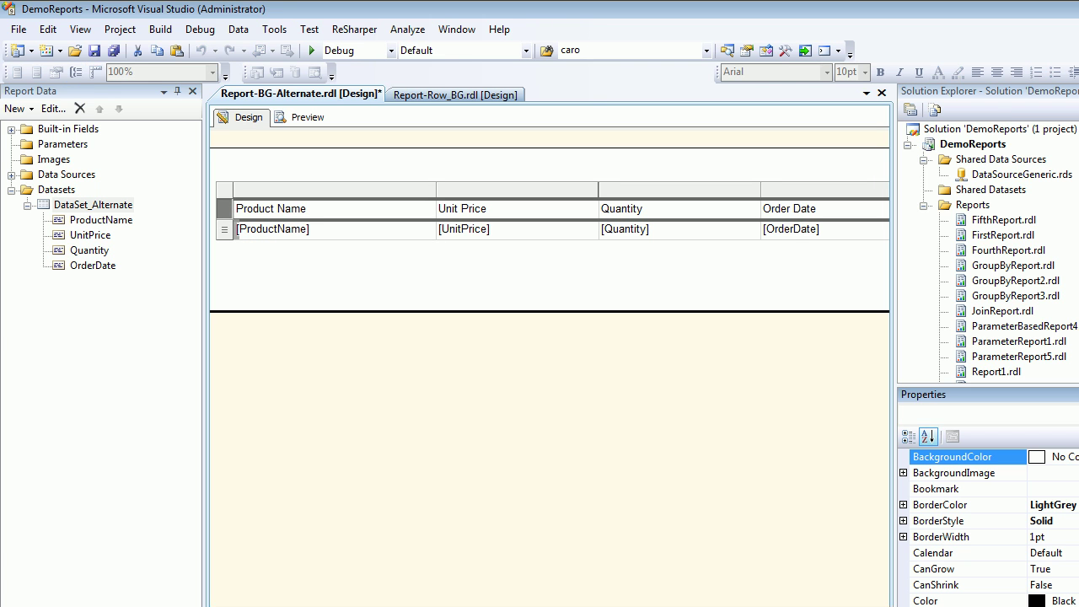
pyautogui.click(1078, 457)
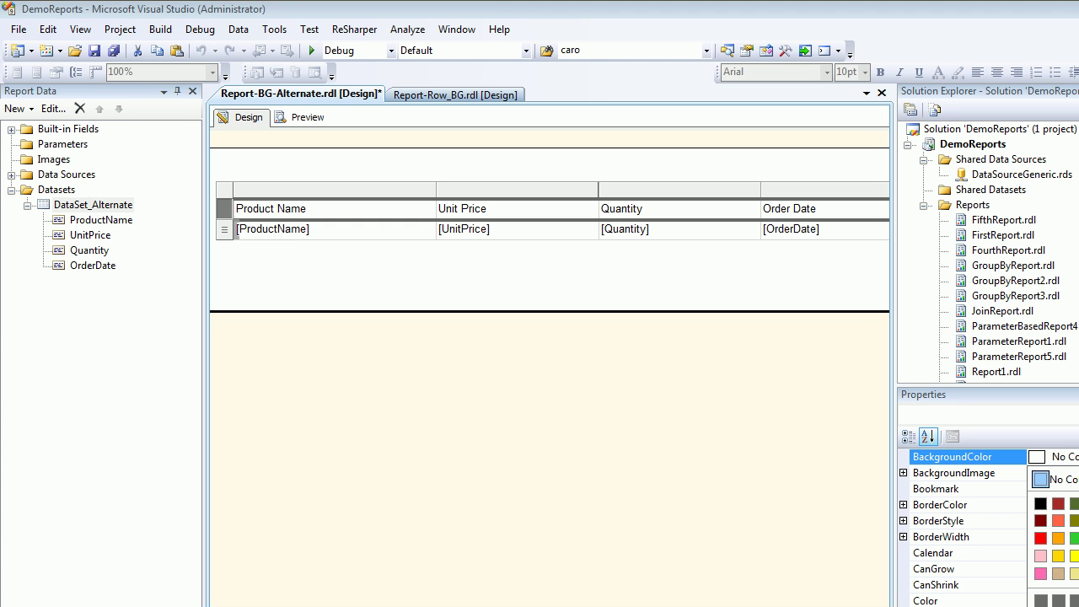
pyautogui.click(1058, 538)
# Step: Save the report with the orange header and check it in preview, returning to the design view
pyautogui.click(307, 118)
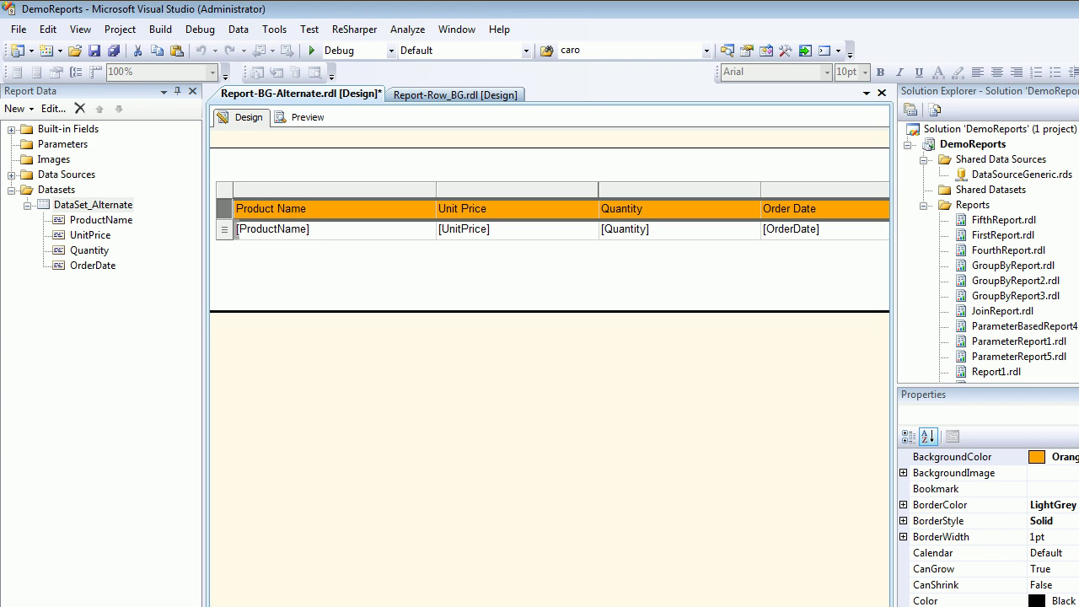
pyautogui.hotkey('ctrl', 's')
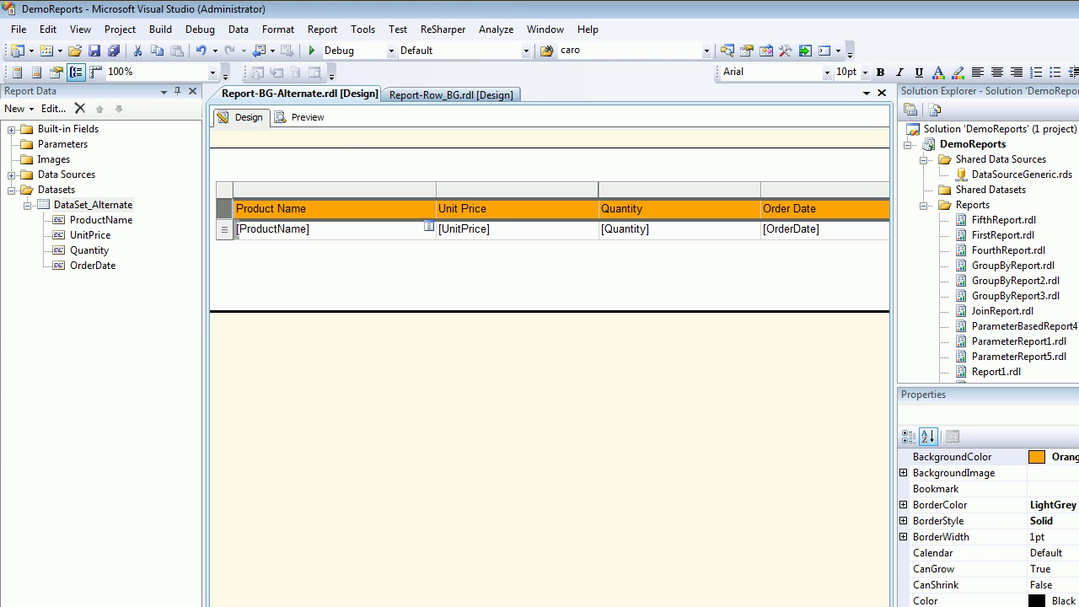
pyautogui.click(388, 275)
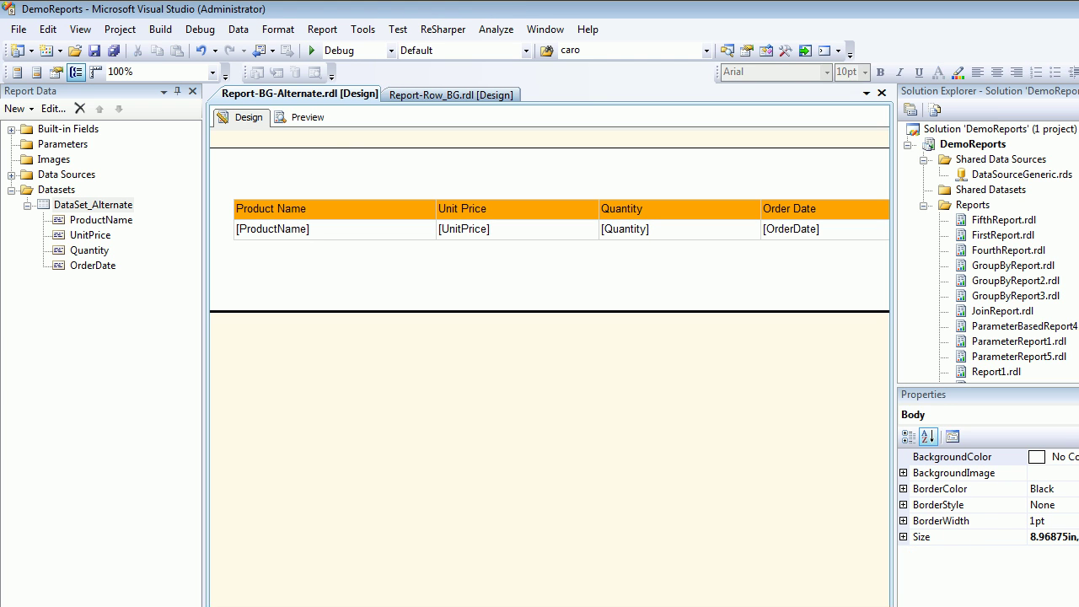
pyautogui.click(1078, 91)
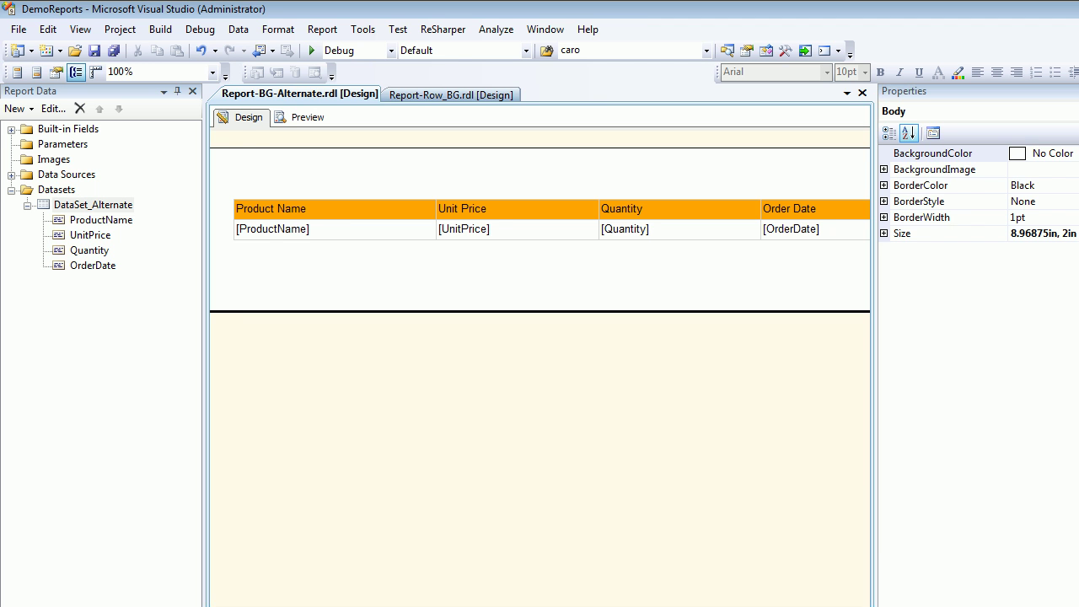
pyautogui.click(1078, 91)
pyautogui.click(307, 117)
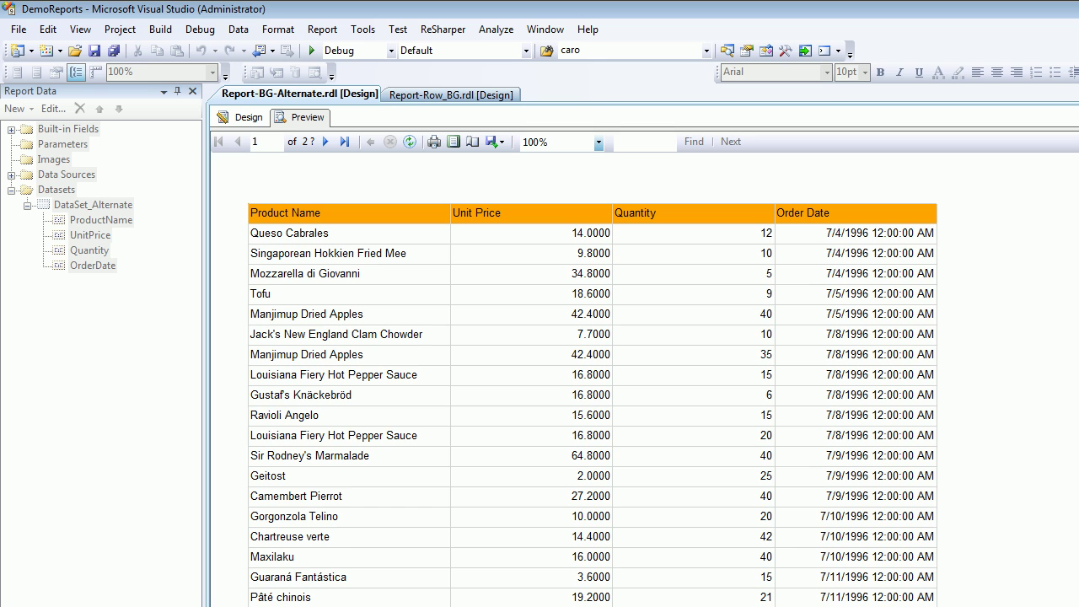
pyautogui.click(249, 117)
pyautogui.click(277, 200)
pyautogui.click(405, 276)
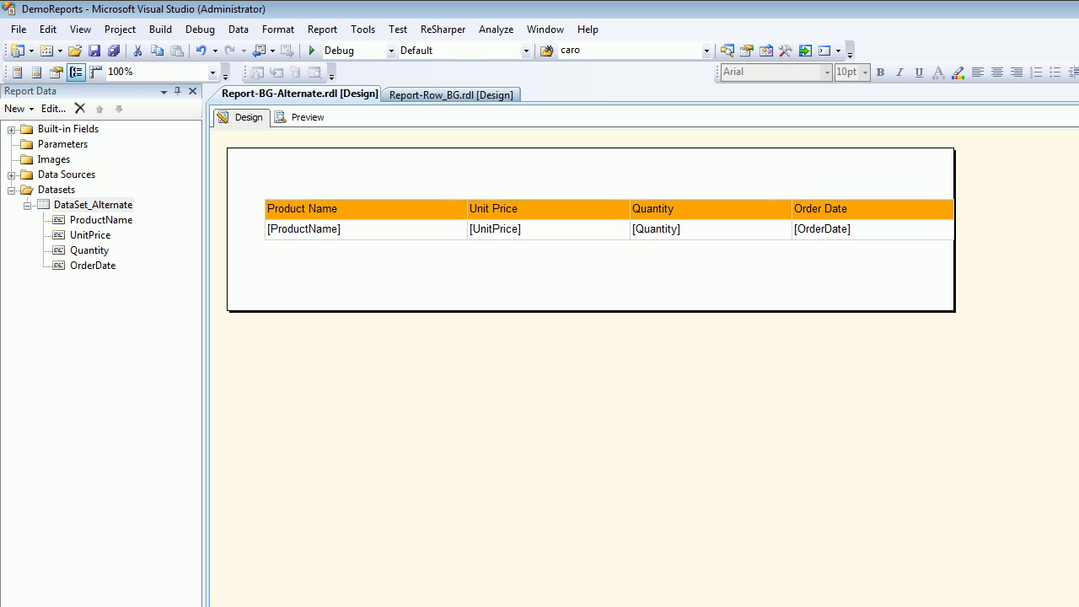
pyautogui.click(379, 229)
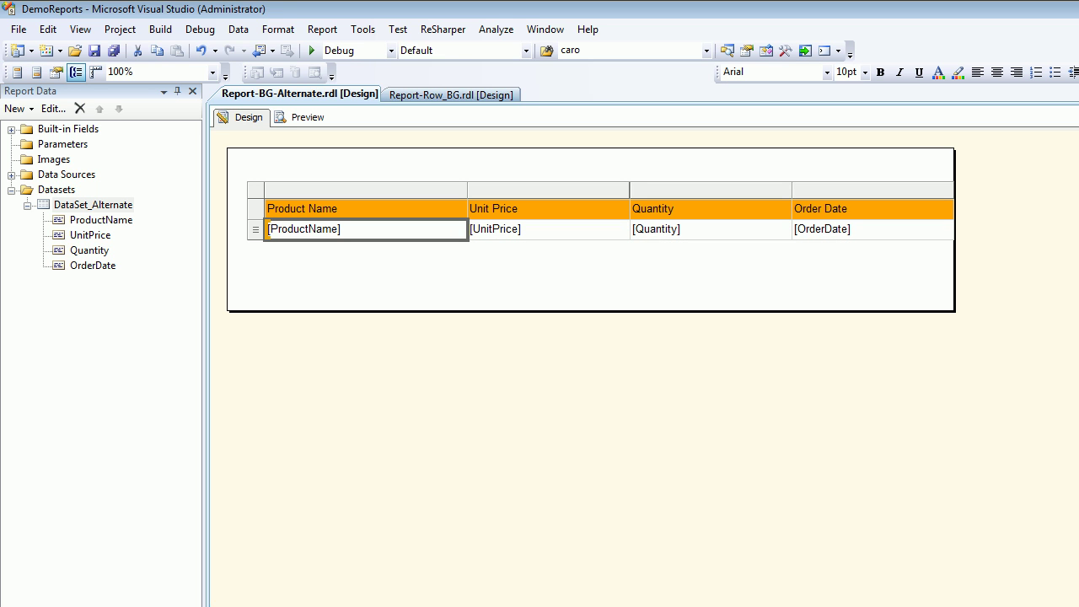
pyautogui.click(711, 229)
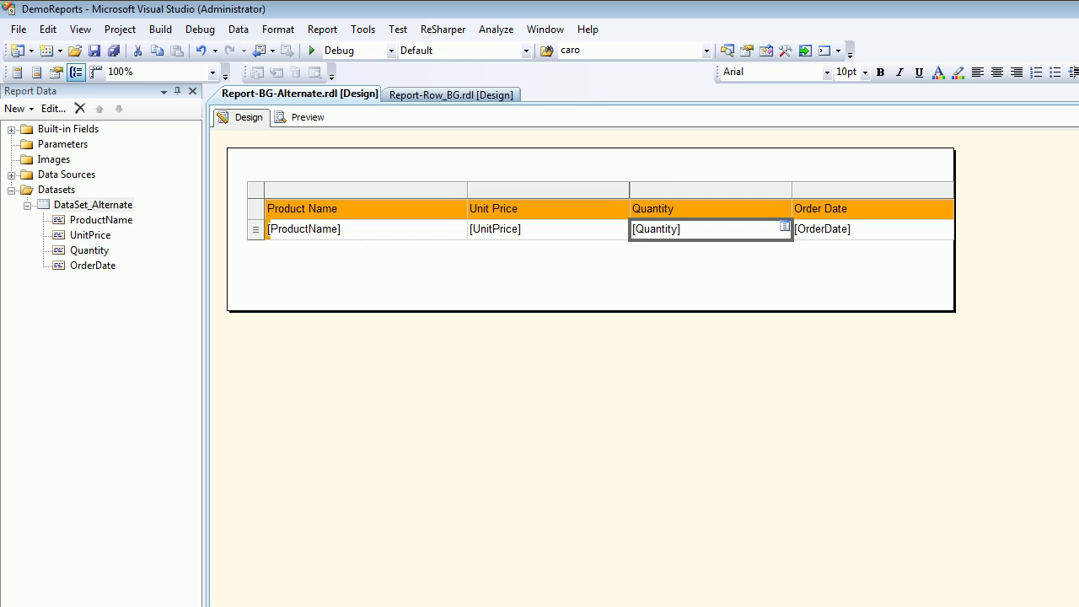
pyautogui.rightClick(716, 226)
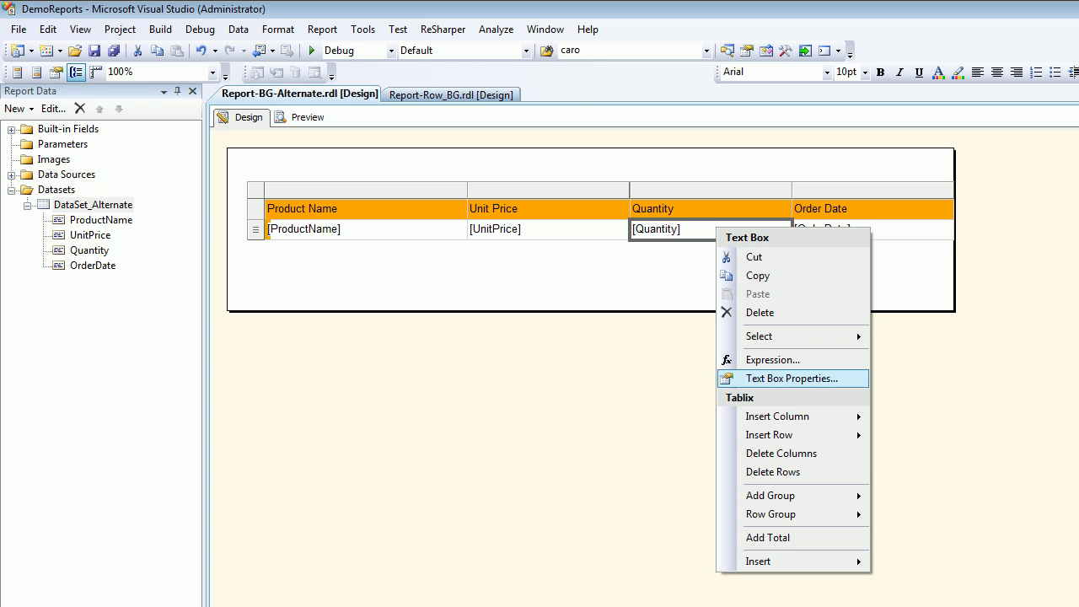
# Step: Select the table's detail row and look at its Tablix Properties, dismissing them without changes
pyautogui.click(256, 229)
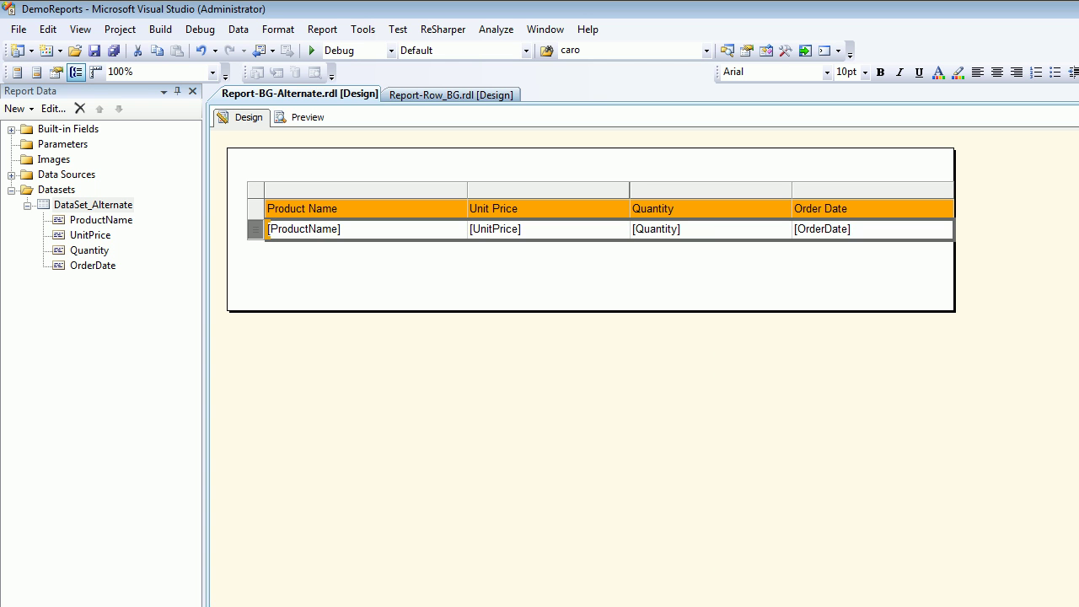
pyautogui.rightClick(256, 229)
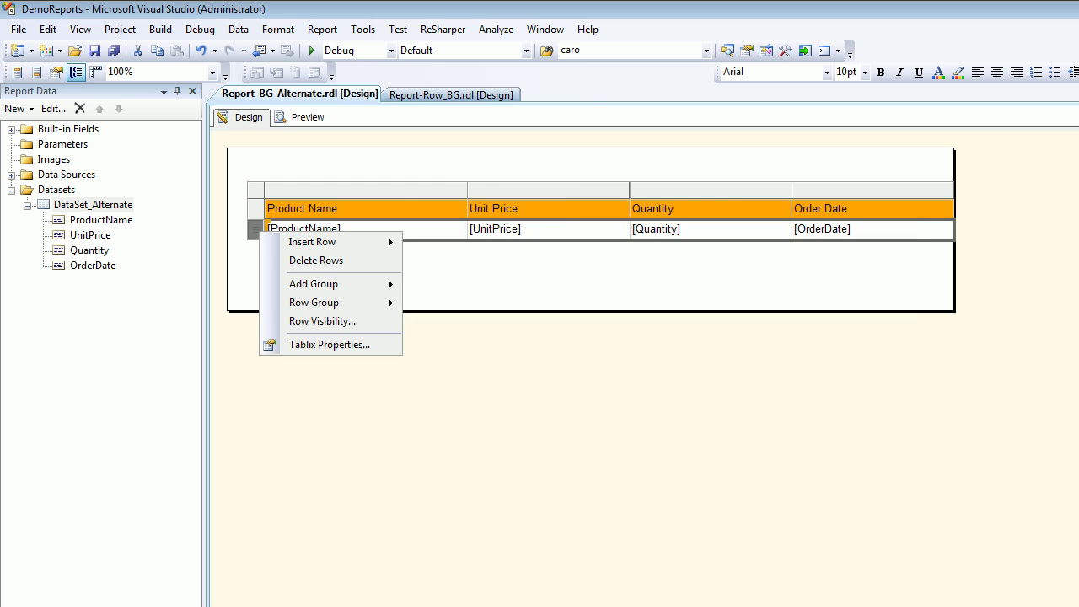
pyautogui.click(329, 344)
pyautogui.moveTo(607, 125); pyautogui.dragTo(322, 61)
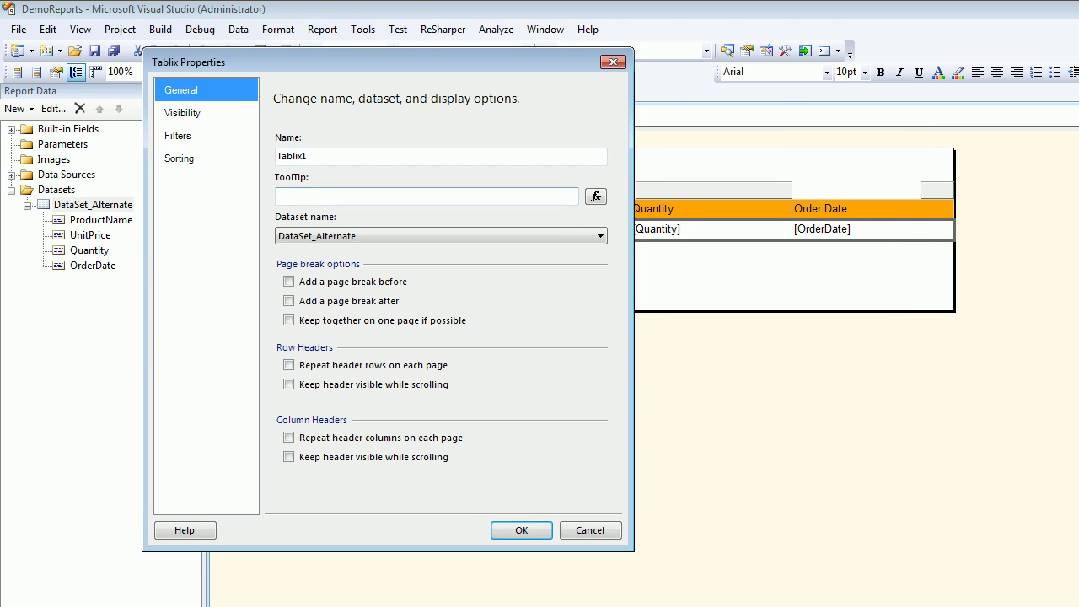
pyautogui.press('Escape')
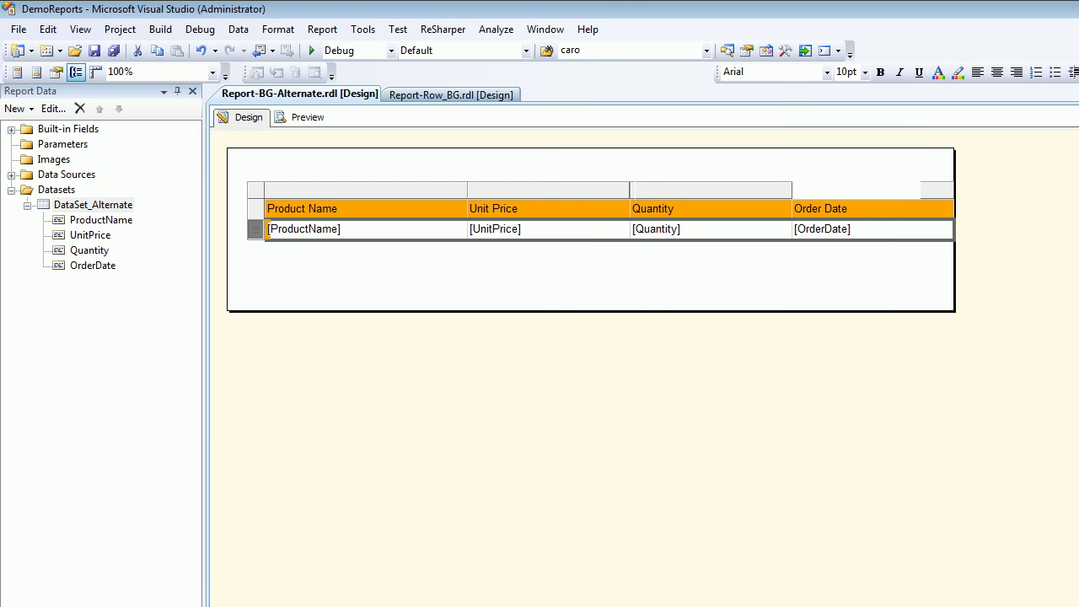
# Step: Start a BackgroundColor expression for the detail row with the IIf function from the Program Flow category
pyautogui.press('F4')
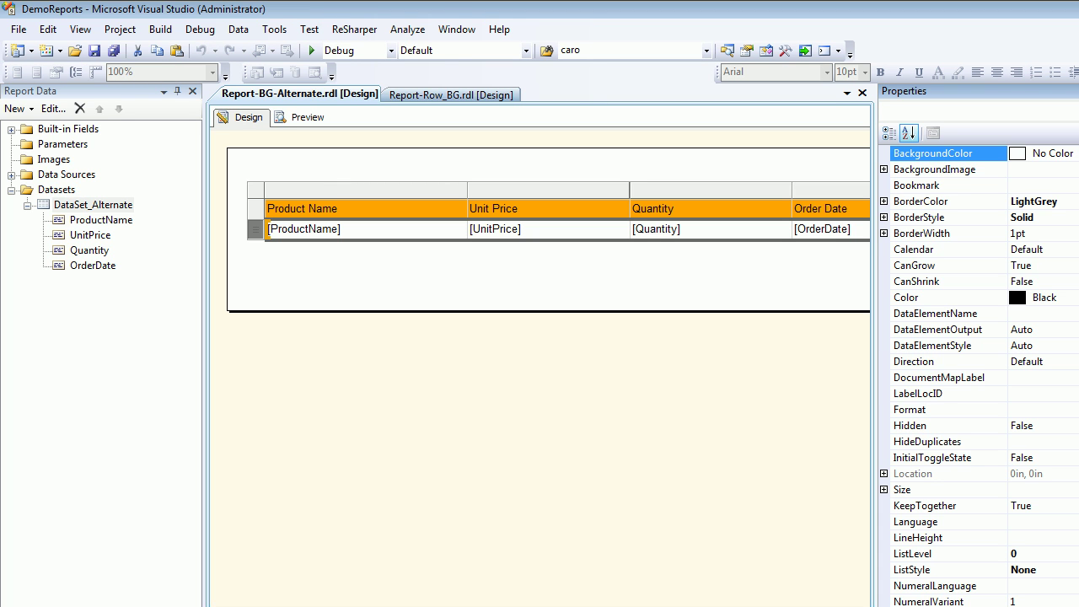
pyautogui.hotkey('alt', 'Down')
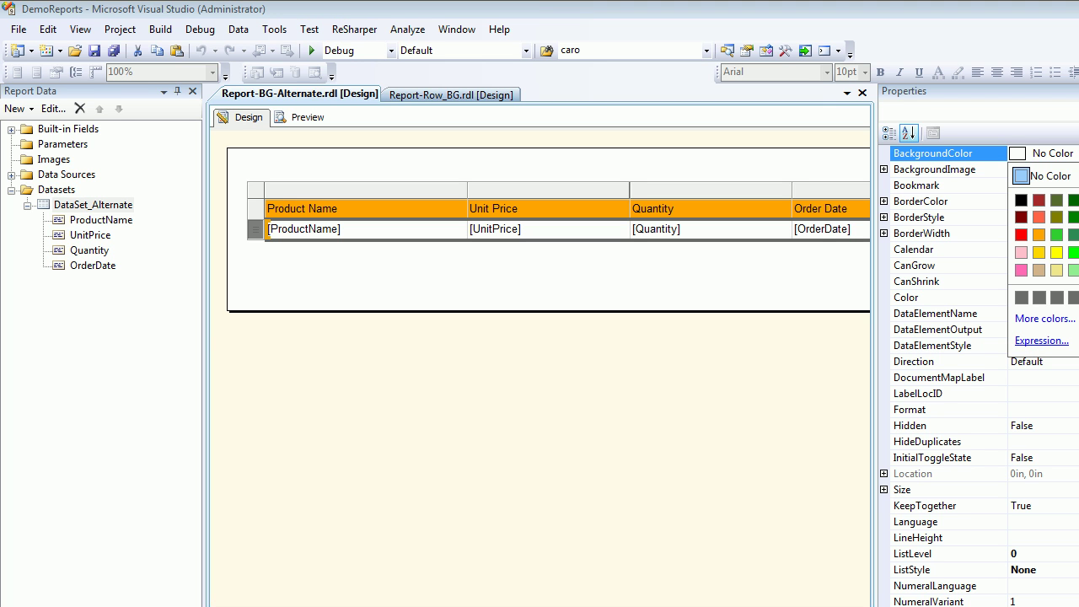
pyautogui.click(1042, 341)
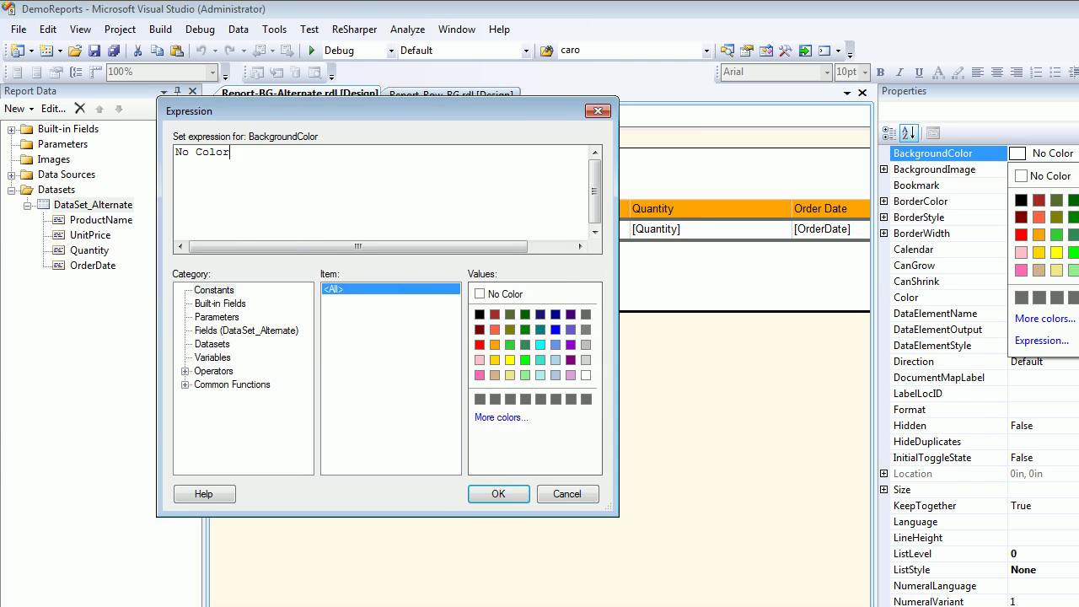
pyautogui.click(276, 370)
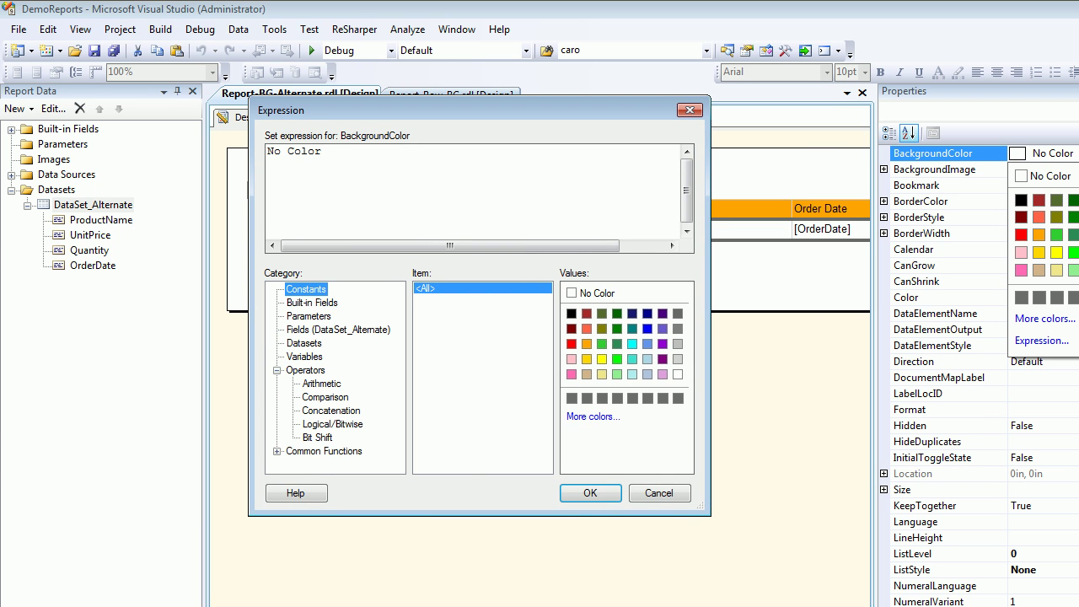
pyautogui.click(277, 451)
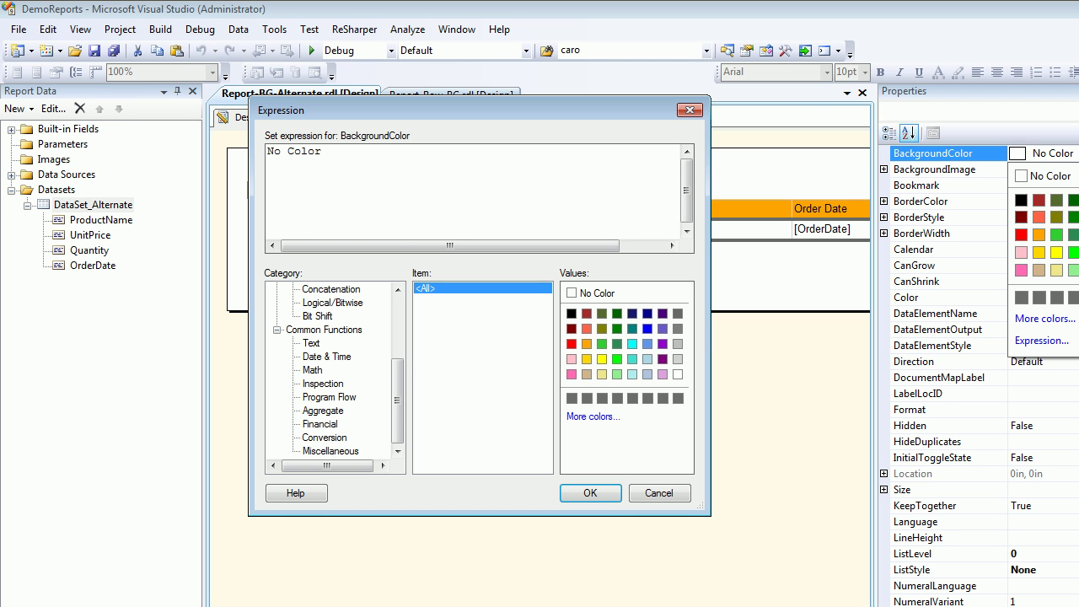
pyautogui.click(329, 397)
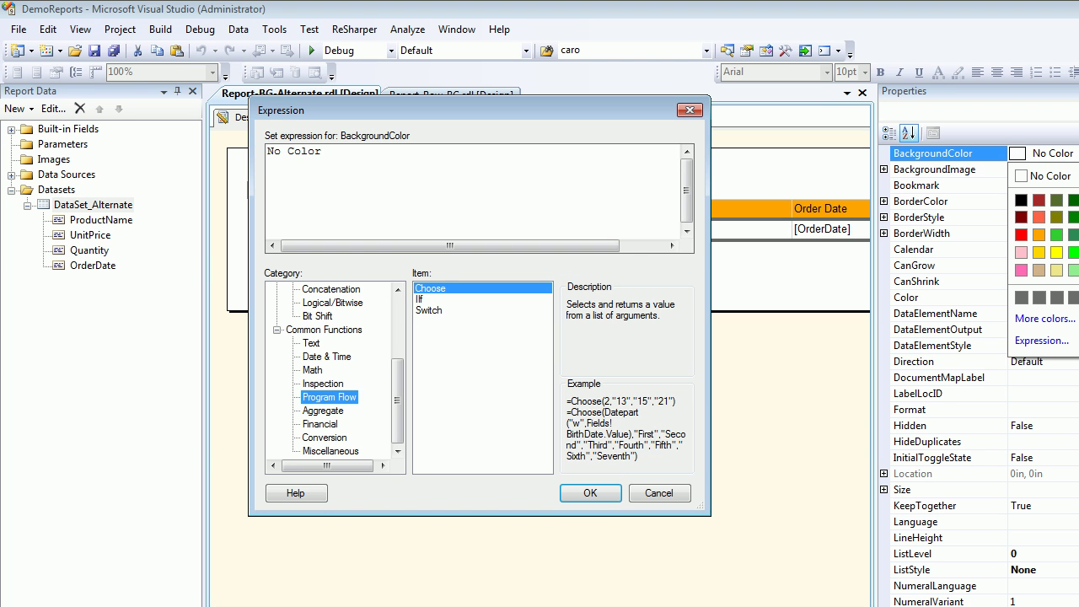
pyautogui.click(420, 300)
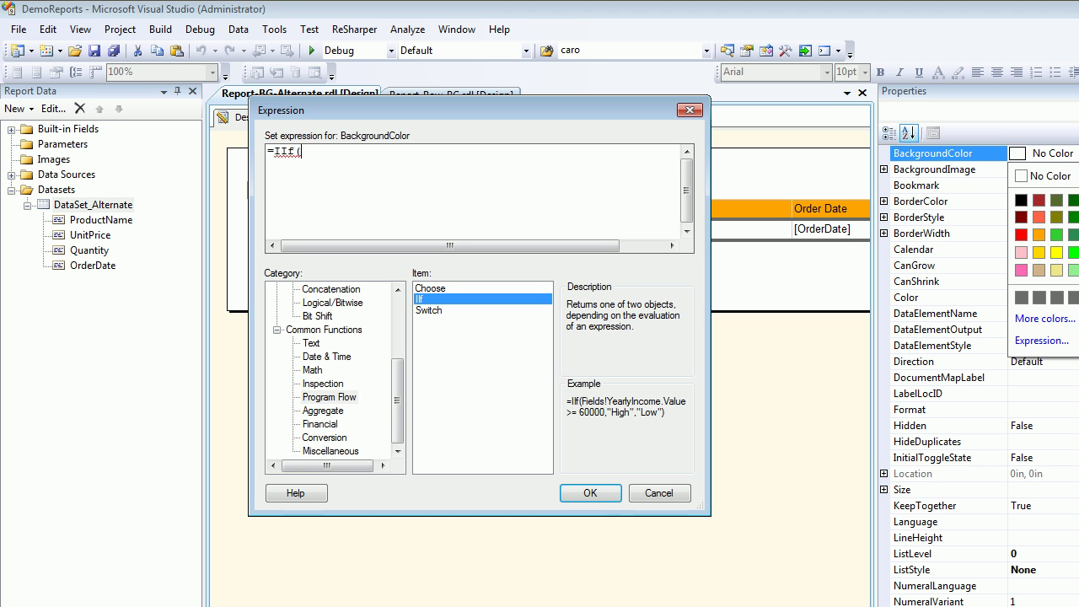
# Step: Enter RowNumber(nothing) MOD 2 as the condition of the IIf expression, followed by a comma
pyautogui.write('RowNumber(nothin')
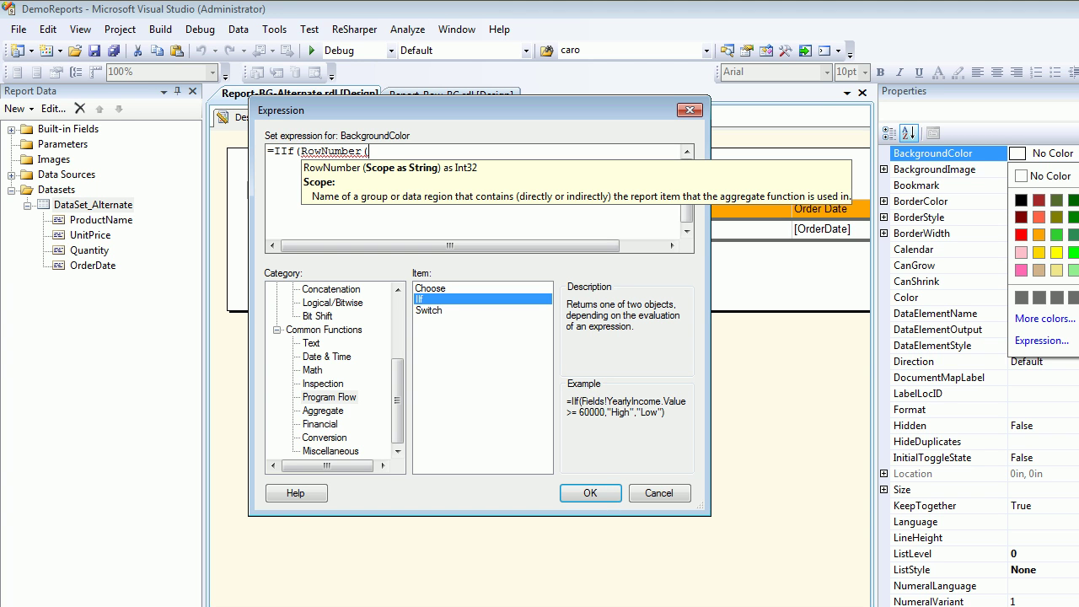
pyautogui.write('g) MOD')
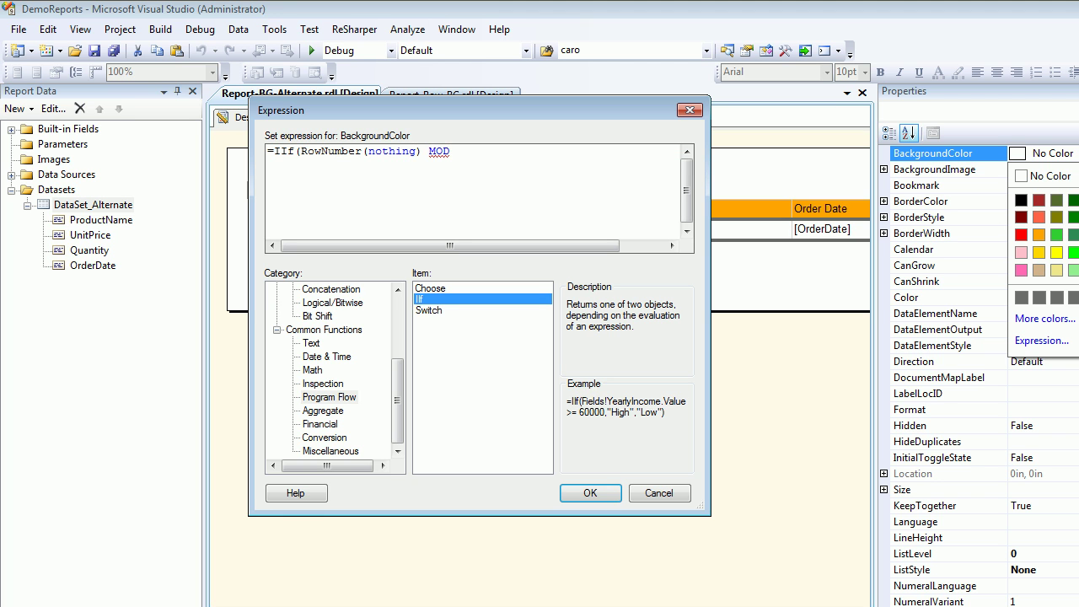
pyautogui.write(' 2)=')
pyautogui.press('BackSpace')
pyautogui.write(',')
# Step: Complete and apply the expression as =IIf(RowNumber(nothing) MOD 2 ,"Silver","White"), picking both colors from the constants
pyautogui.moveTo(397, 401); pyautogui.dragTo(397, 338)
pyautogui.click(306, 289)
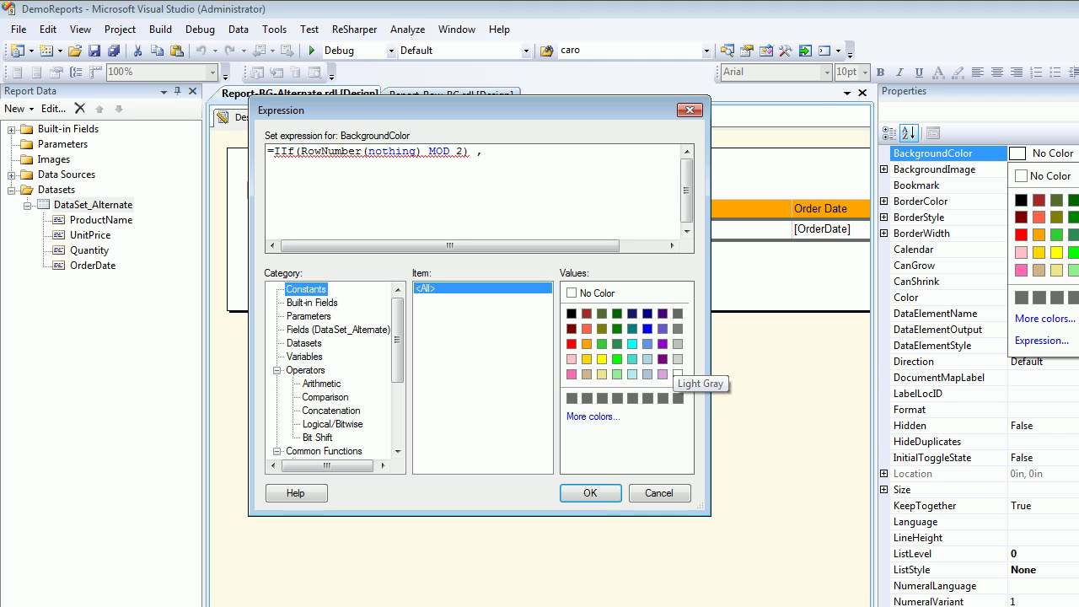
pyautogui.doubleClick(678, 343)
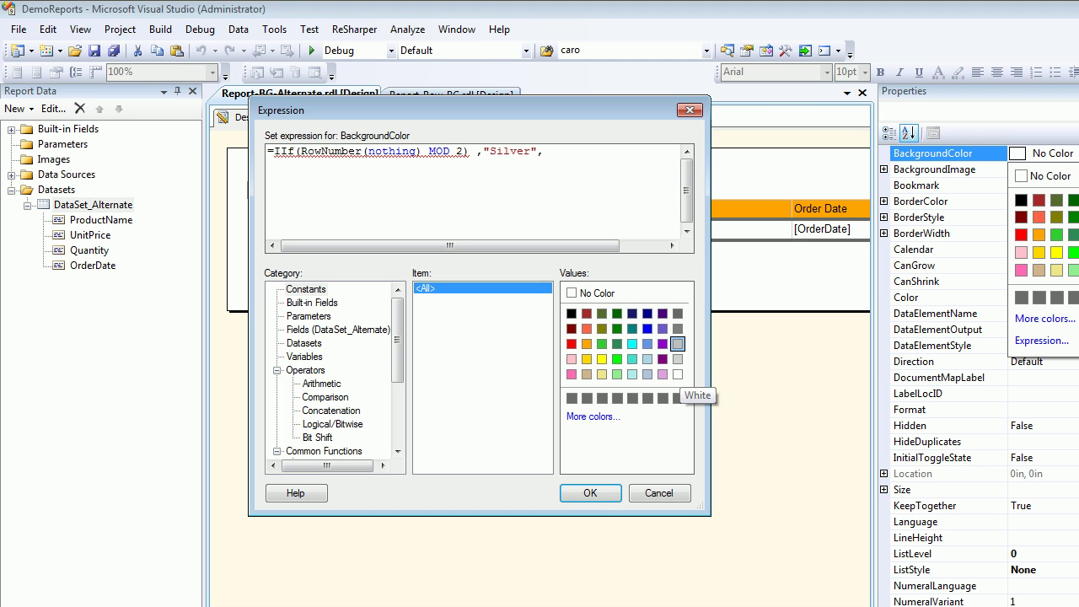
pyautogui.click(678, 373)
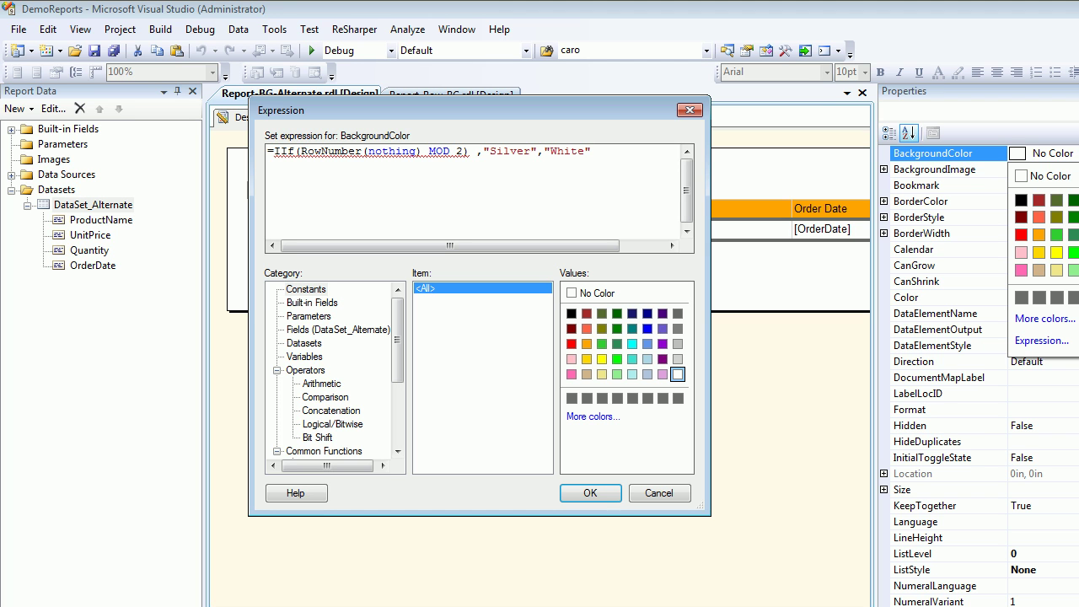
pyautogui.press('BackSpace')
pyautogui.write(')')
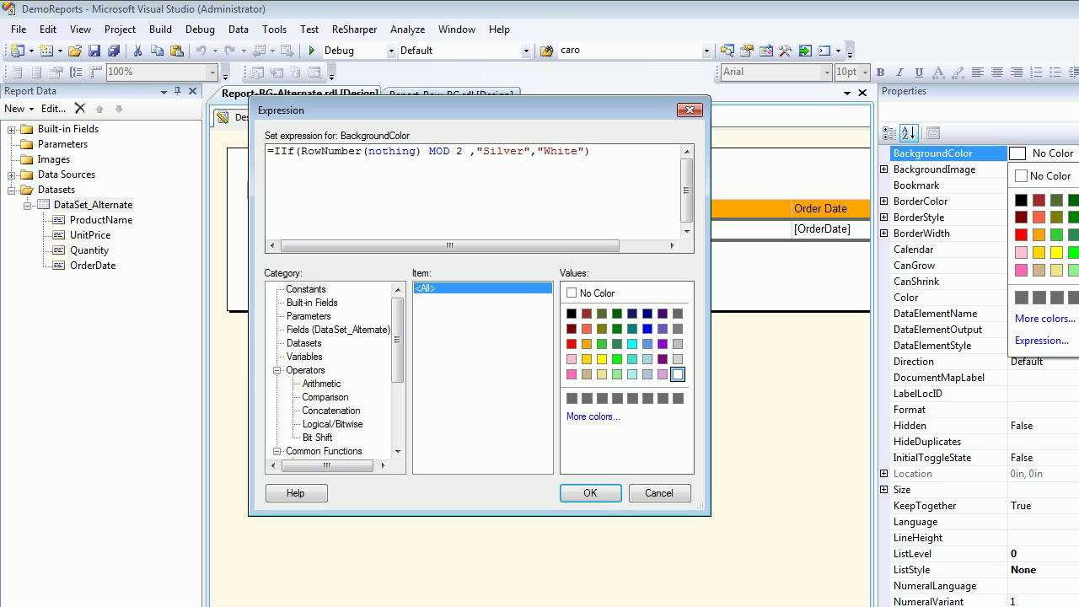
pyautogui.click(590, 494)
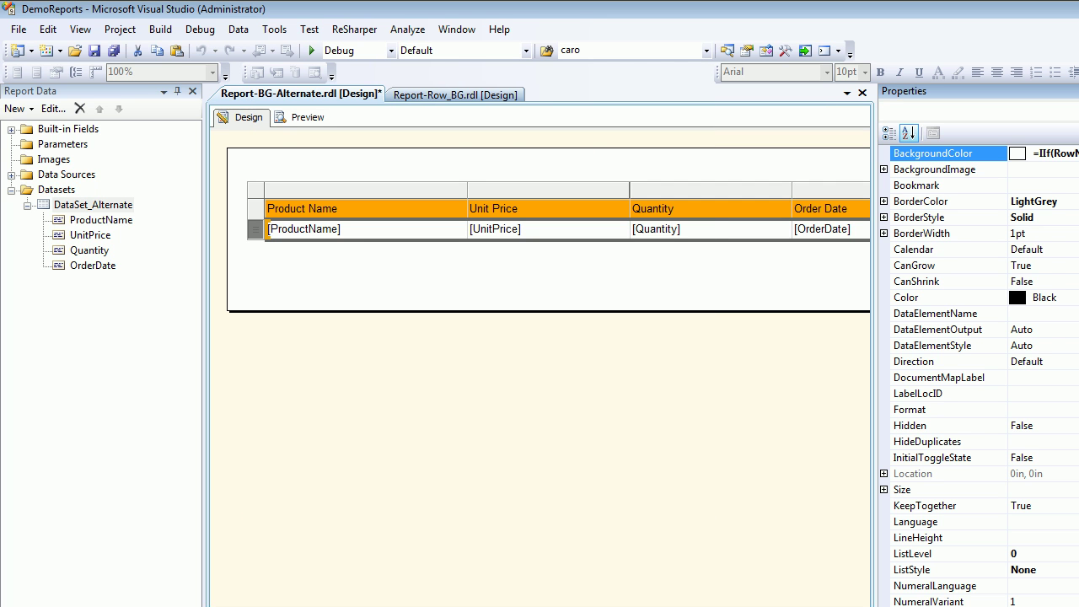
# Step: Preview the alternating row colors and widen the properties pane, ending in the design view
pyautogui.click(304, 118)
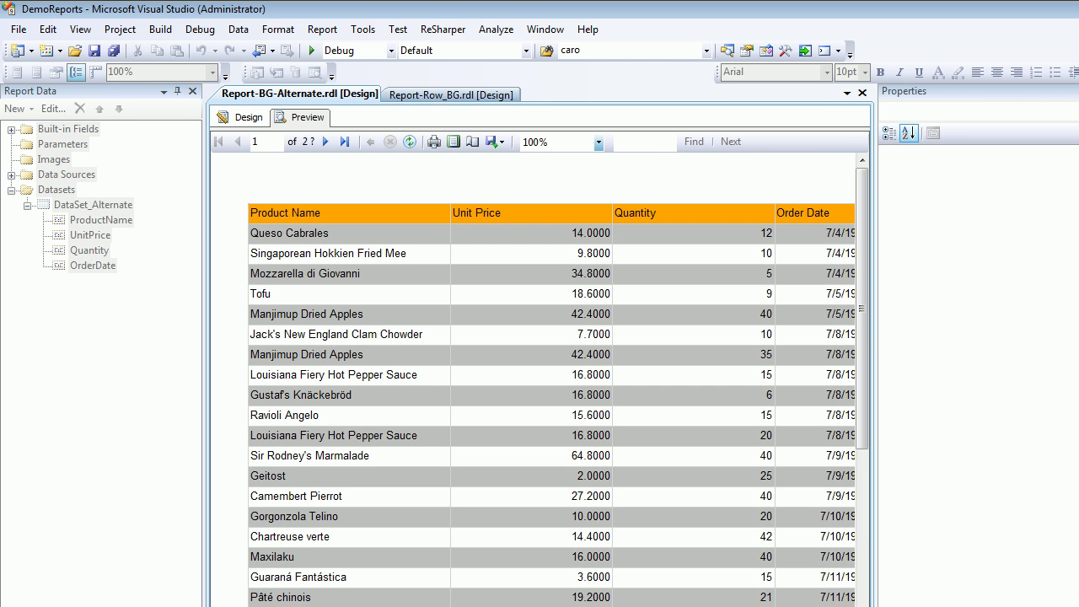
pyautogui.moveTo(875, 338); pyautogui.dragTo(679, 337)
pyautogui.click(242, 117)
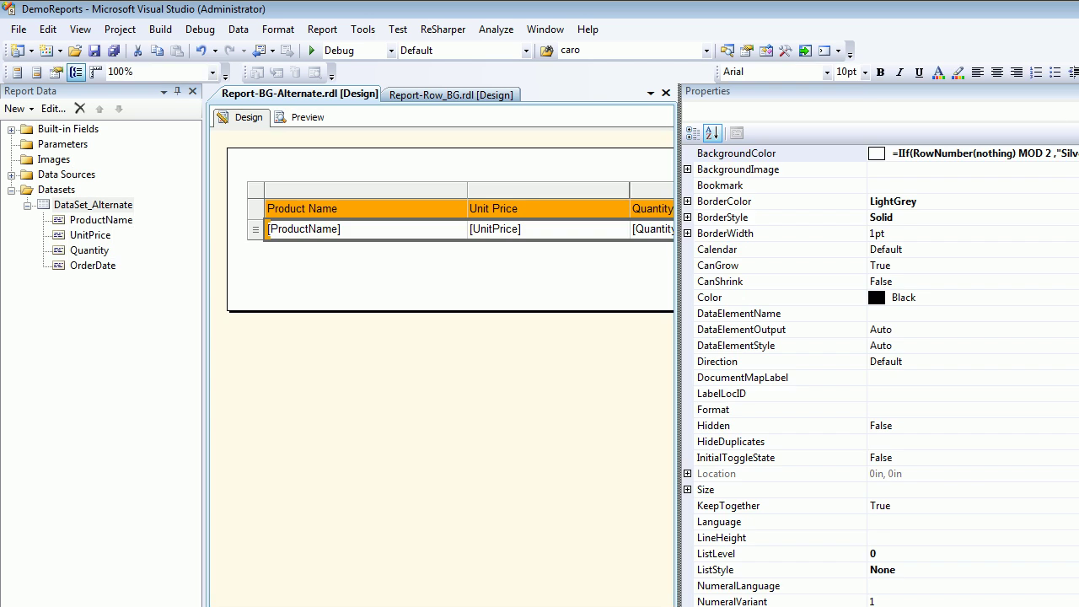
# Step: Reopen the detail row's BackgroundColor expression to review it
pyautogui.click(255, 229)
pyautogui.click(775, 153)
pyautogui.click(1072, 153)
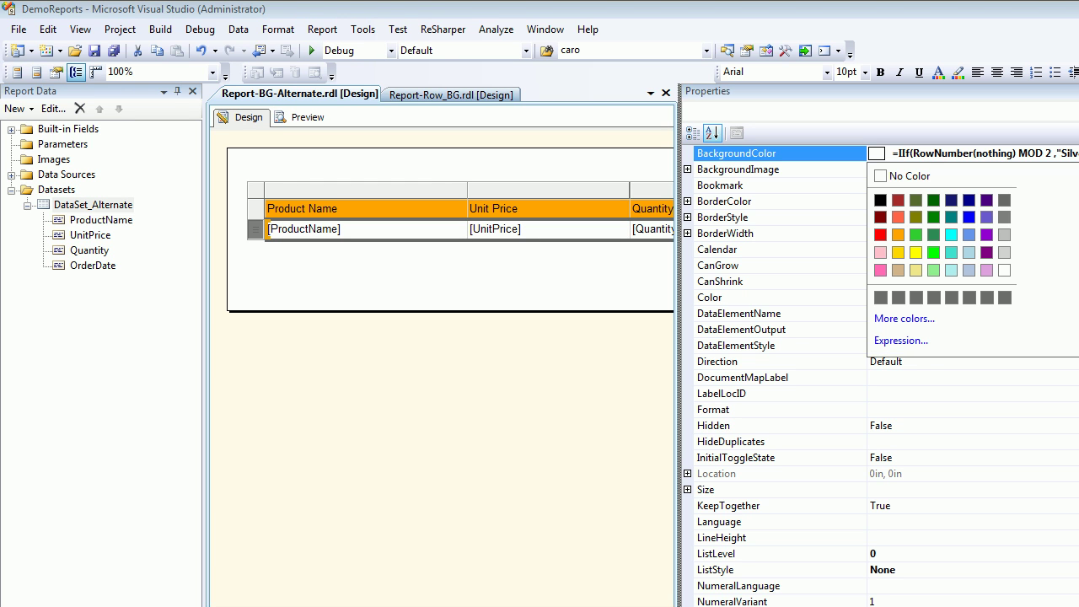
pyautogui.click(901, 340)
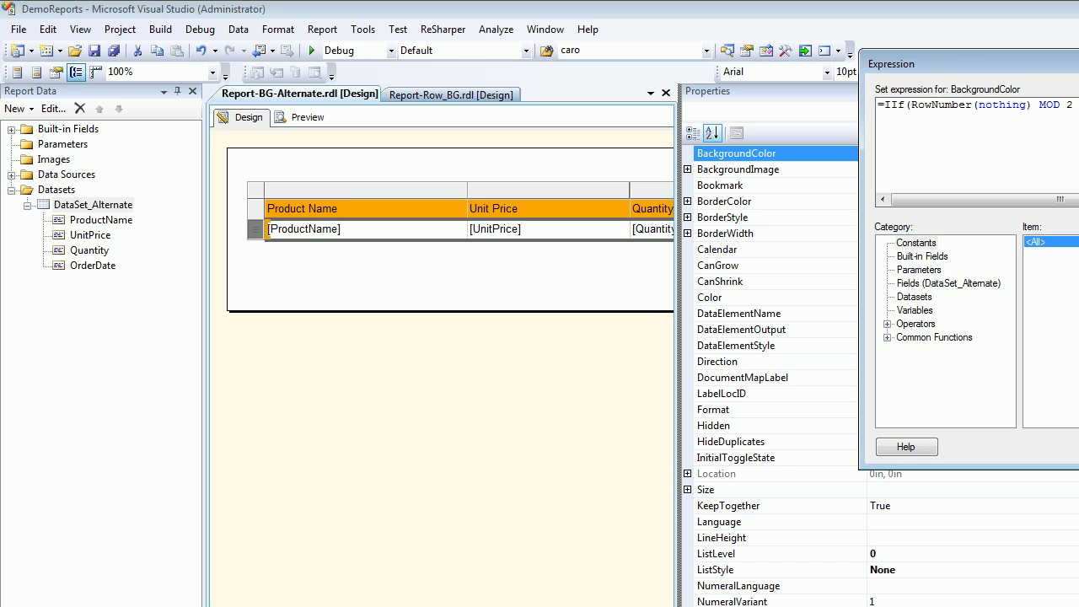
# Step: Examine the condition, the Silver true value and the White false value in the BackgroundColor expression
pyautogui.moveTo(953, 64); pyautogui.dragTo(302, 83)
pyautogui.doubleClick(293, 124)
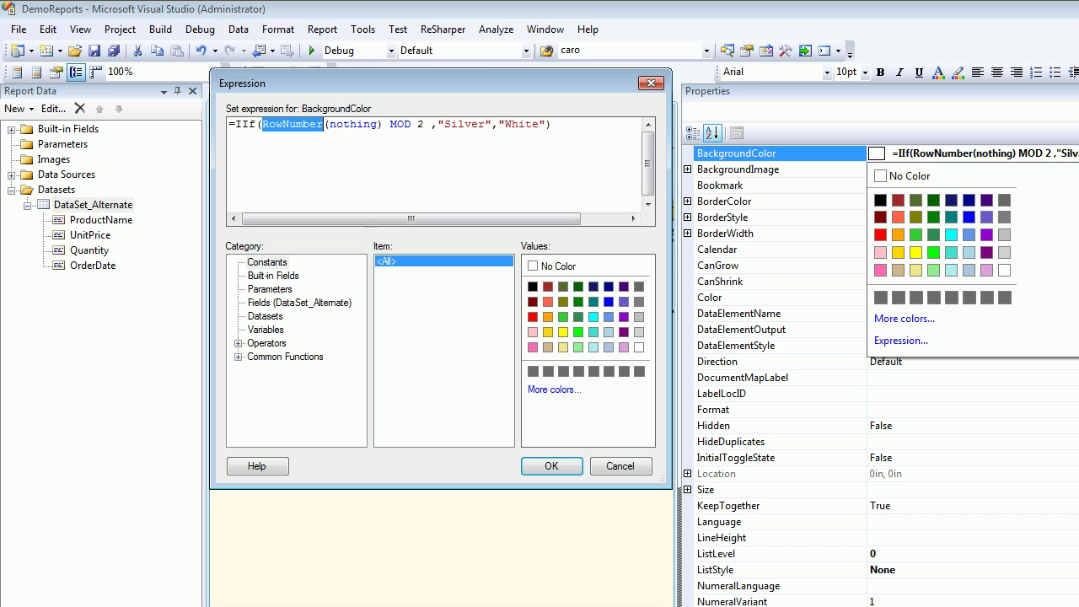
pyautogui.moveTo(323, 125); pyautogui.dragTo(424, 125)
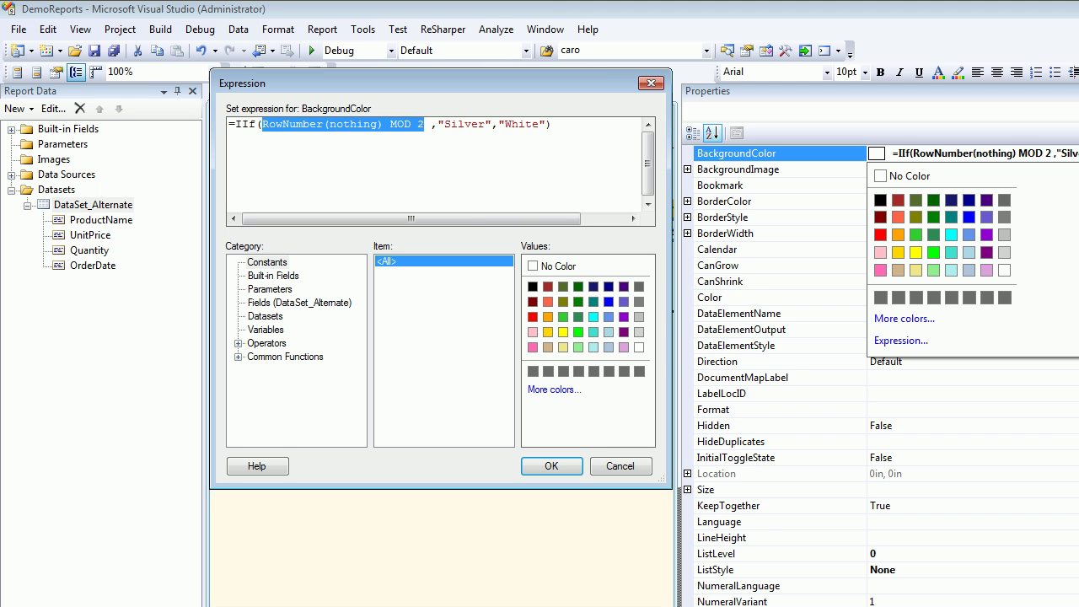
pyautogui.doubleClick(465, 124)
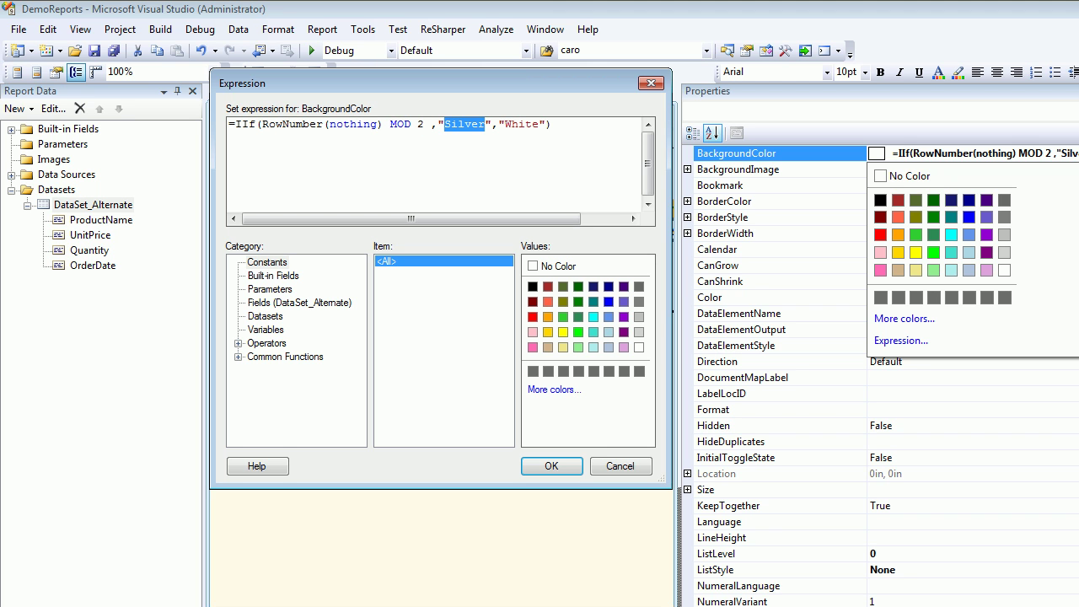
pyautogui.click(525, 124)
pyautogui.doubleClick(527, 124)
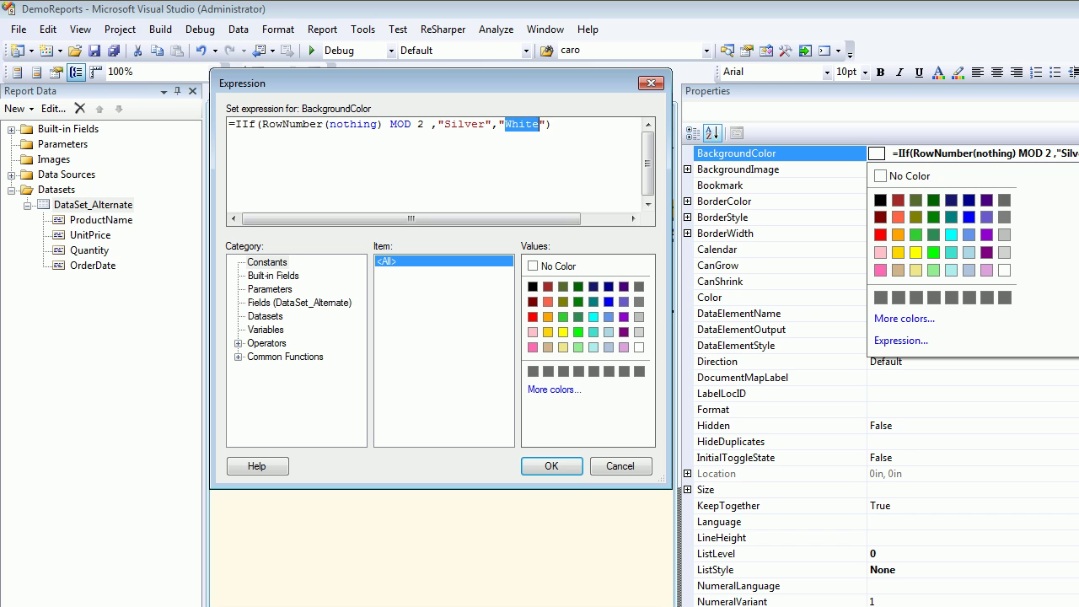
# Step: Change the condition to (RowNumber(nothing) MOD 2)= 1 in the BackgroundColor expression and apply it
pyautogui.click(432, 124)
pyautogui.write(')')
pyautogui.press('Left')
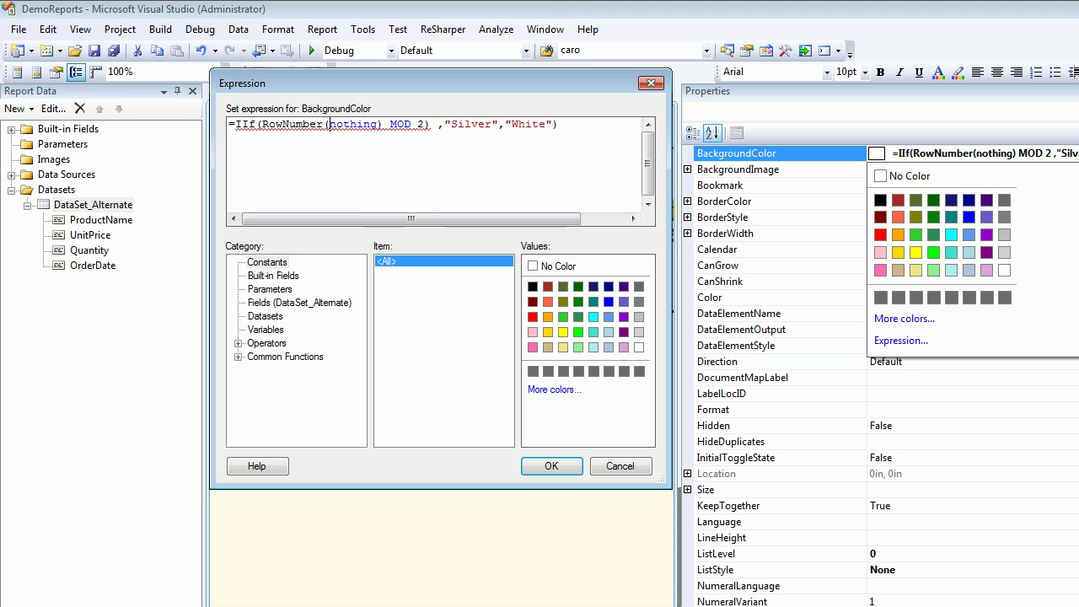
pyautogui.click(262, 124)
pyautogui.write('(')
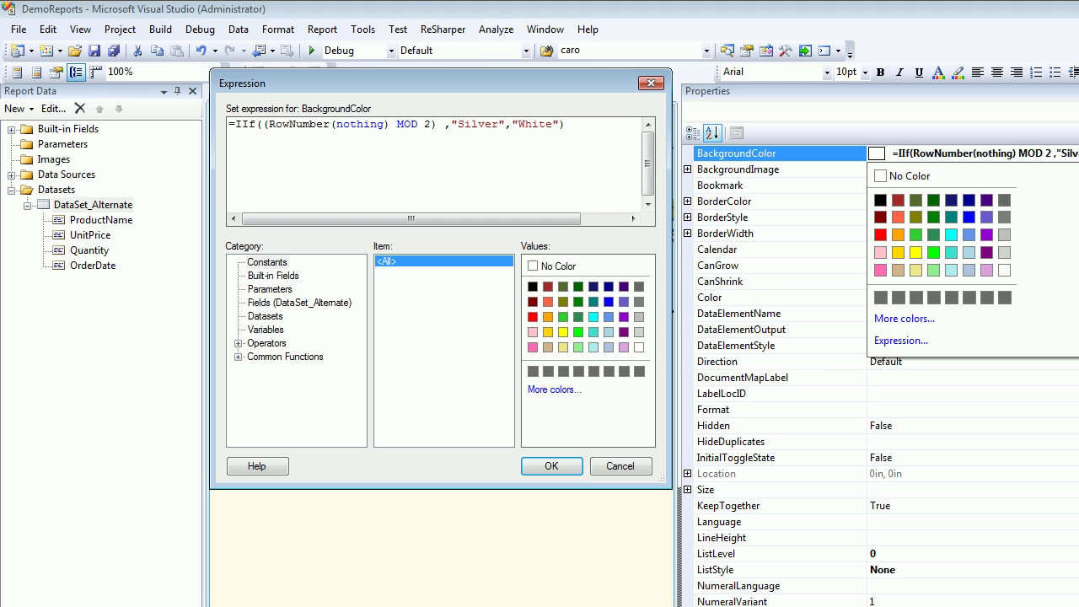
pyautogui.click(436, 124)
pyautogui.write('==1')
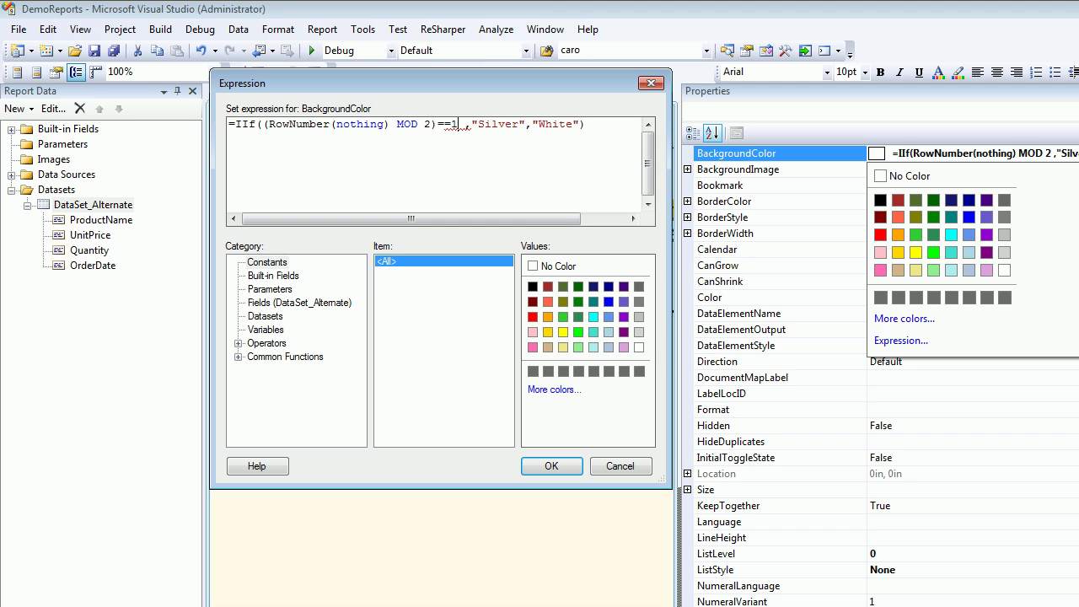
pyautogui.doubleClick(445, 124)
pyautogui.click(444, 124)
pyautogui.press('Delete')
pyautogui.click(551, 467)
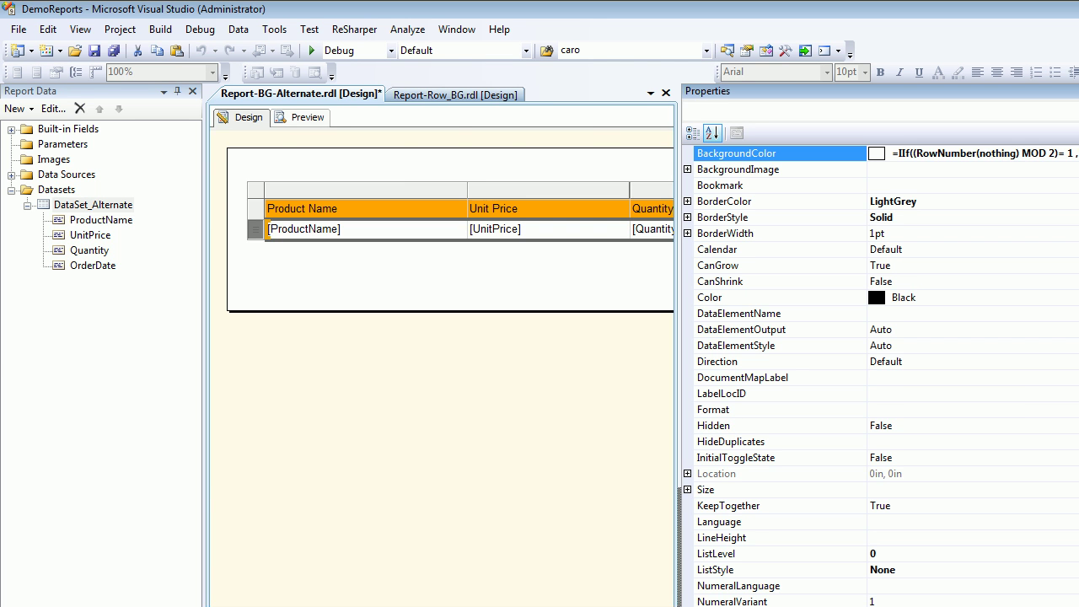
# Step: Preview the report with the revised condition and save it, ending in the design view
pyautogui.click(307, 117)
pyautogui.hotkey('ctrl', 's')
pyautogui.click(244, 117)
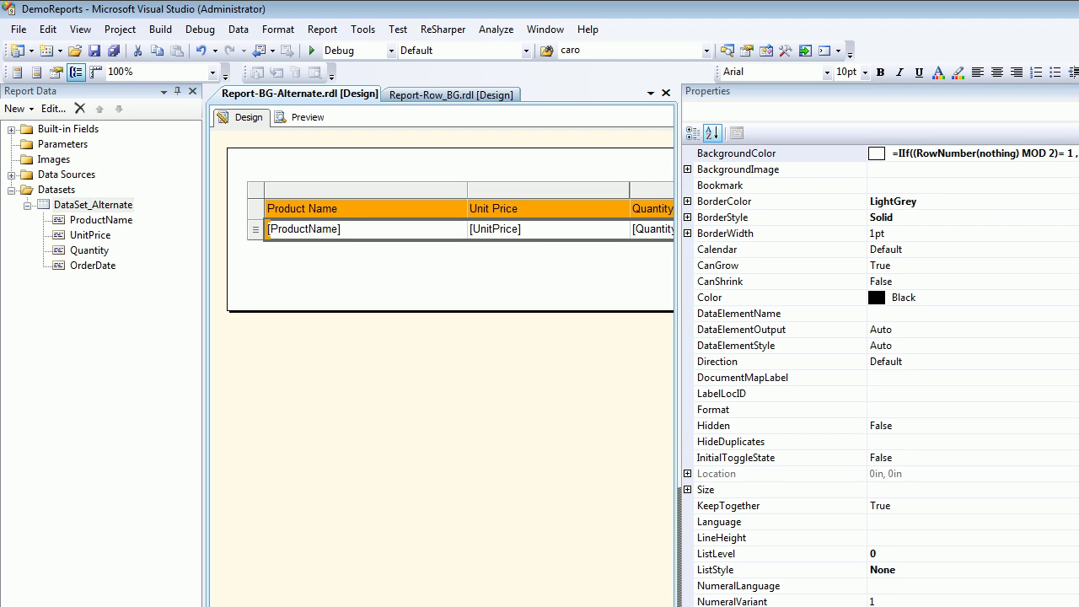
# Step: Copy RowNumber(nothing) from the detail row's BackgroundColor expression and close the expression editor without changes
pyautogui.click(255, 229)
pyautogui.click(736, 153)
pyautogui.click(1070, 153)
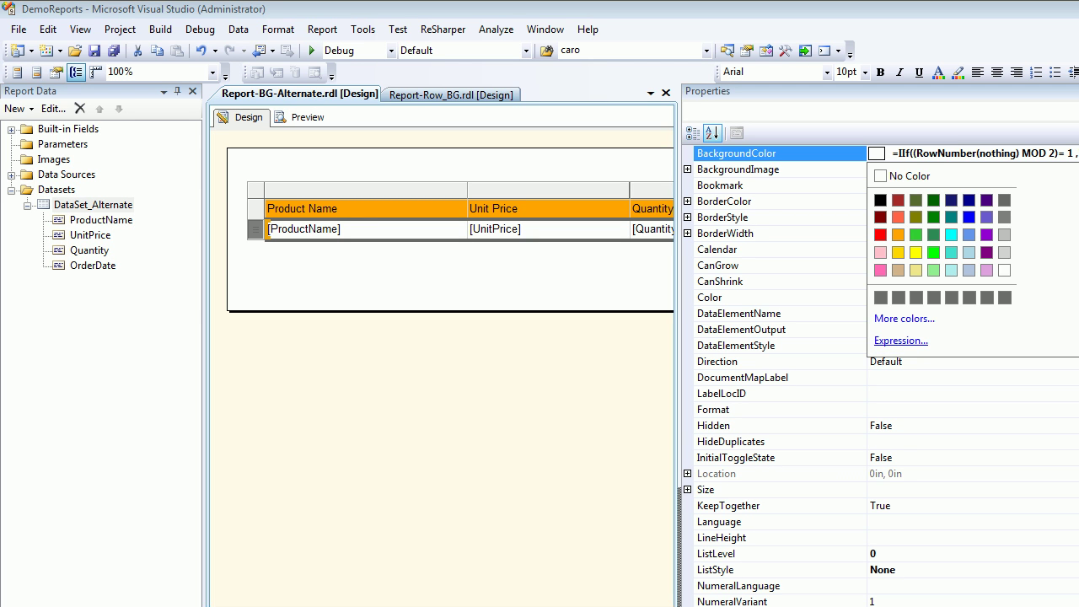
pyautogui.click(901, 340)
pyautogui.moveTo(961, 64); pyautogui.dragTo(319, 49)
pyautogui.moveTo(276, 90); pyautogui.dragTo(397, 89)
pyautogui.hotkey('ctrl', 'c')
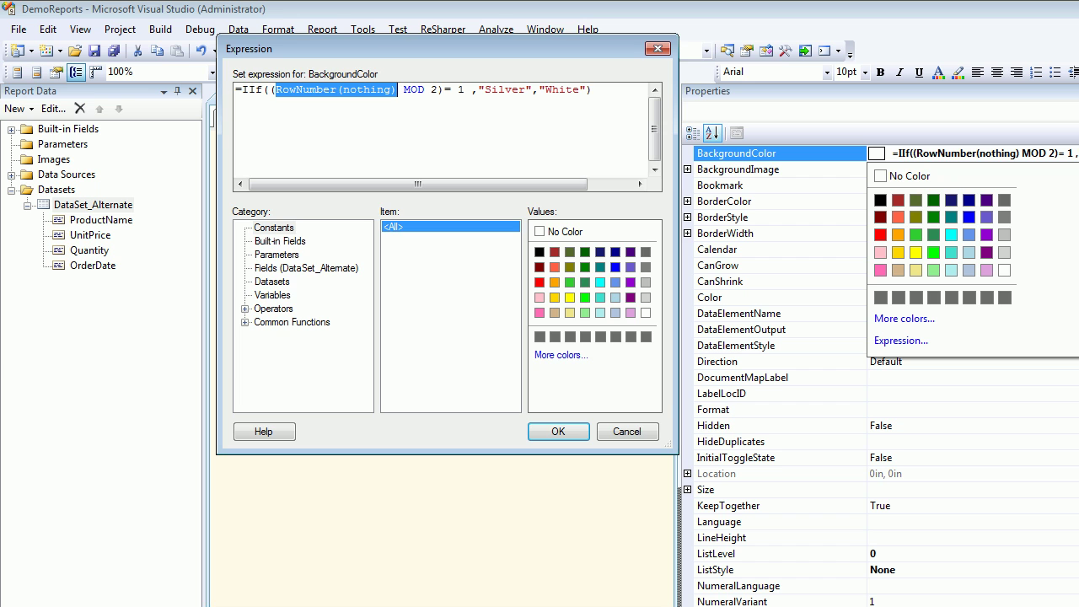
pyautogui.click(627, 432)
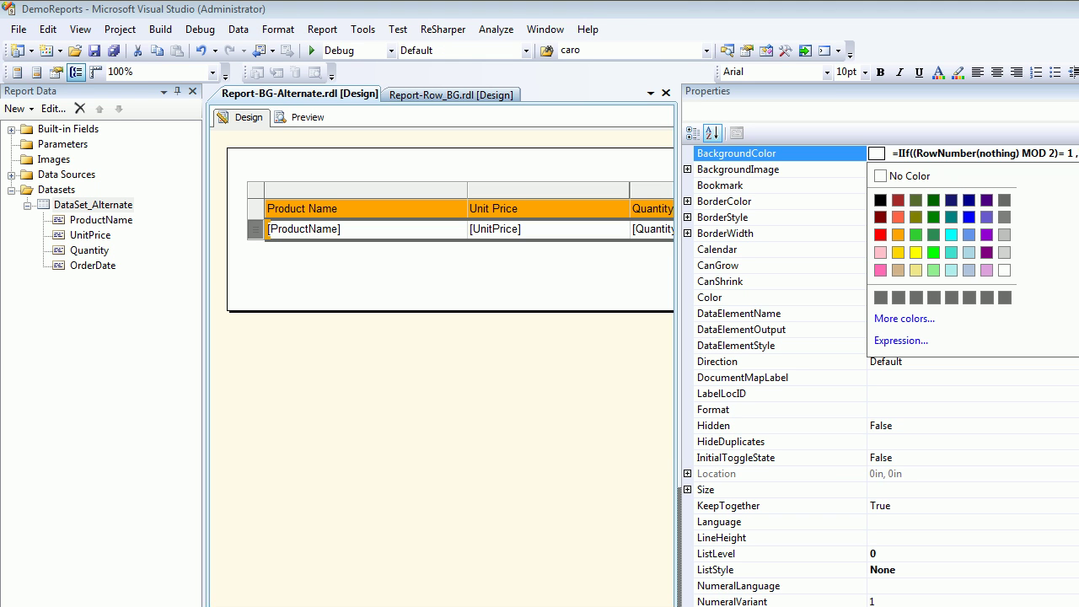
pyautogui.press('Escape')
pyautogui.press('Escape')
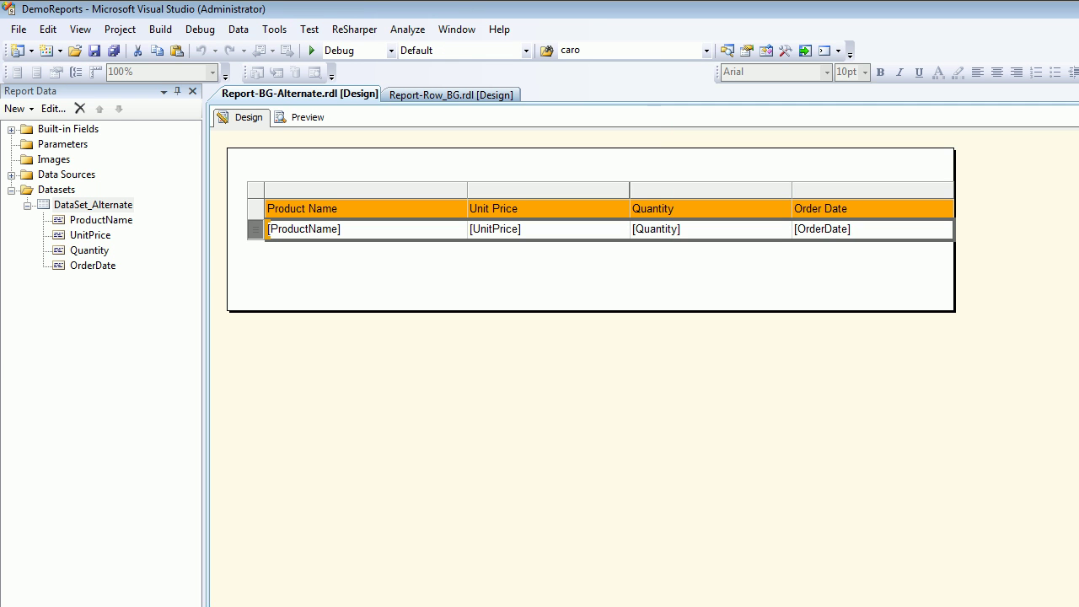
# Step: Insert a new column to the right of the Order Date column
pyautogui.click(873, 191)
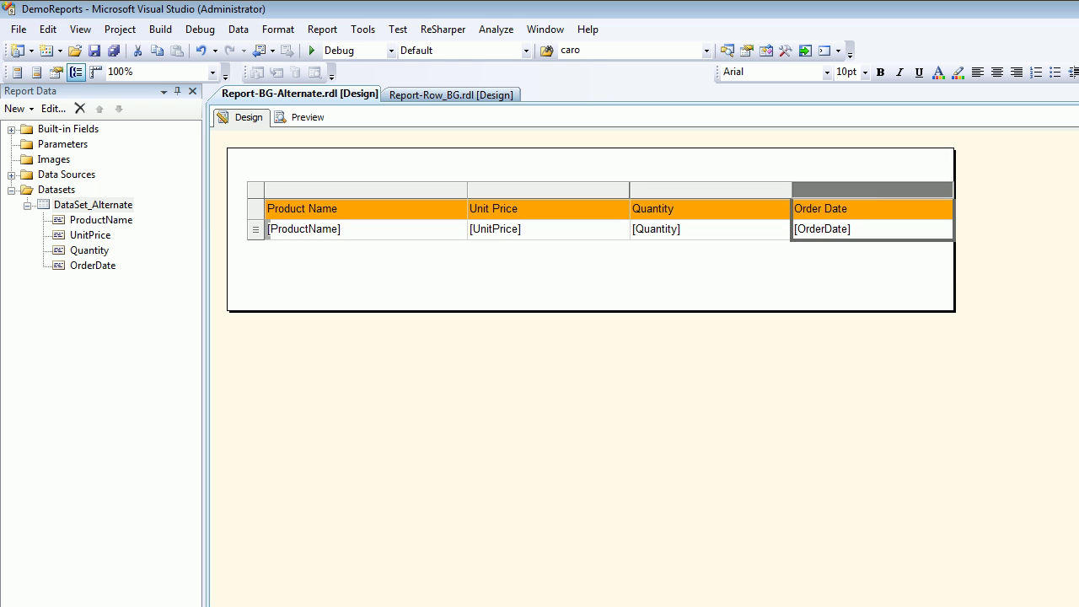
pyautogui.rightClick(886, 192)
pyautogui.moveTo(936, 198)
pyautogui.click(1064, 217)
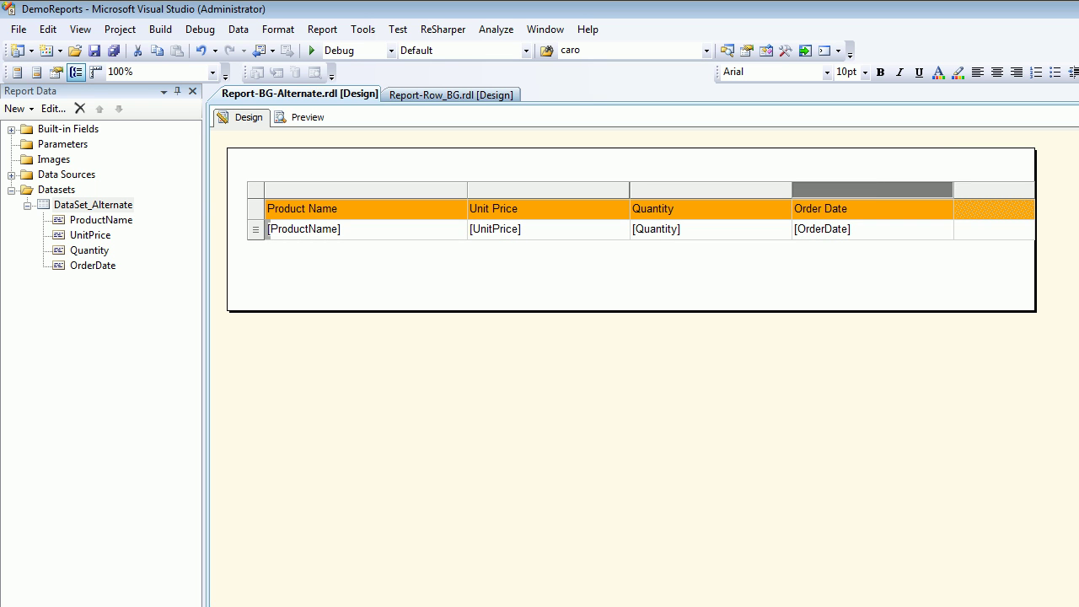
# Step: Set the new column's detail cell to the expression =RowNumber(nothing), using the copied text
pyautogui.click(1028, 225)
pyautogui.rightClick(1025, 227)
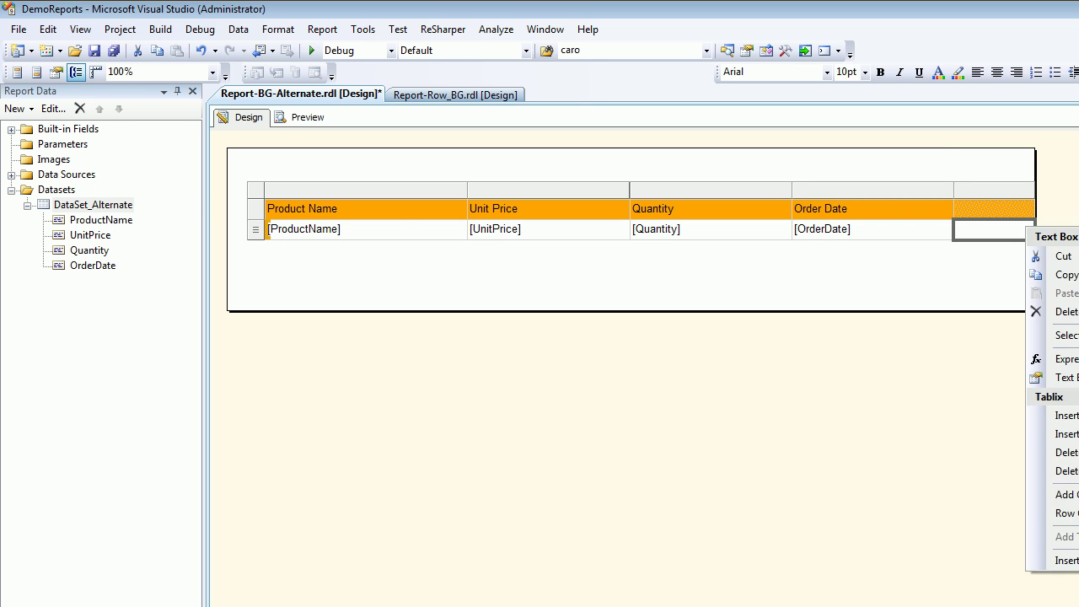
pyautogui.click(1064, 358)
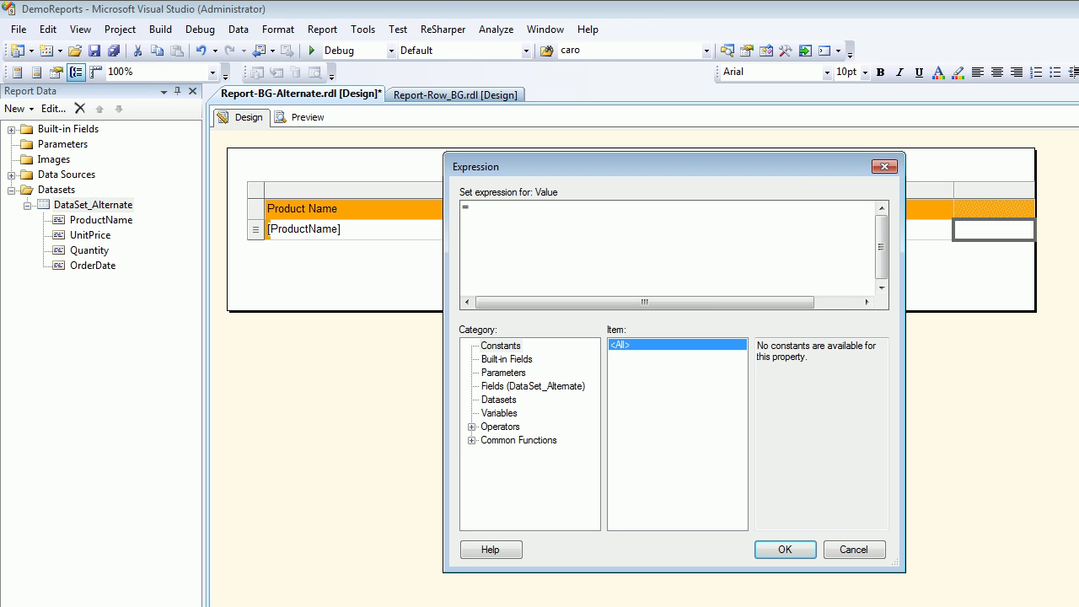
pyautogui.hotkey('ctrl', 'a')
pyautogui.hotkey('ctrl', 'v')
pyautogui.press('Home')
pyautogui.write('=')
pyautogui.click(785, 549)
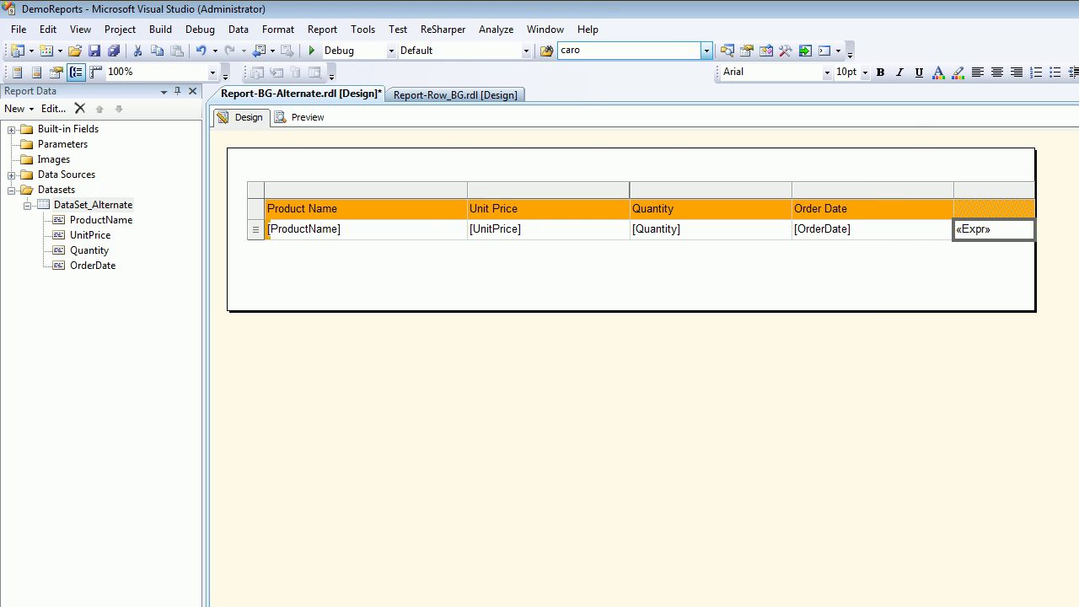
# Step: Preview the report and check the row numbers against the row colors across pages, ending in the design view
pyautogui.click(301, 117)
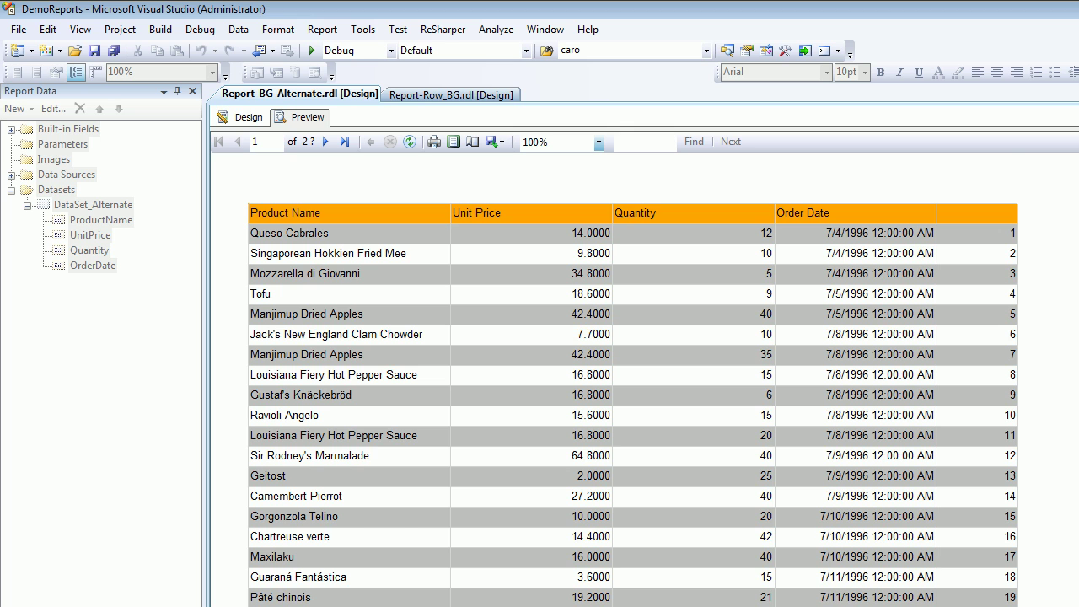
pyautogui.scroll(-20, 632, 379)
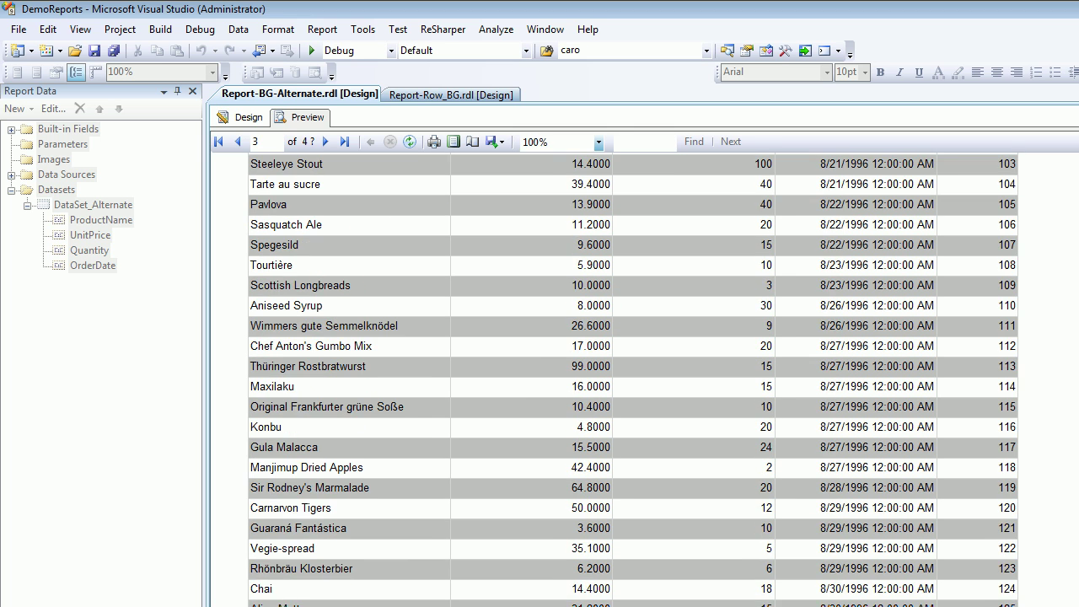
pyautogui.scroll(20, 633, 380)
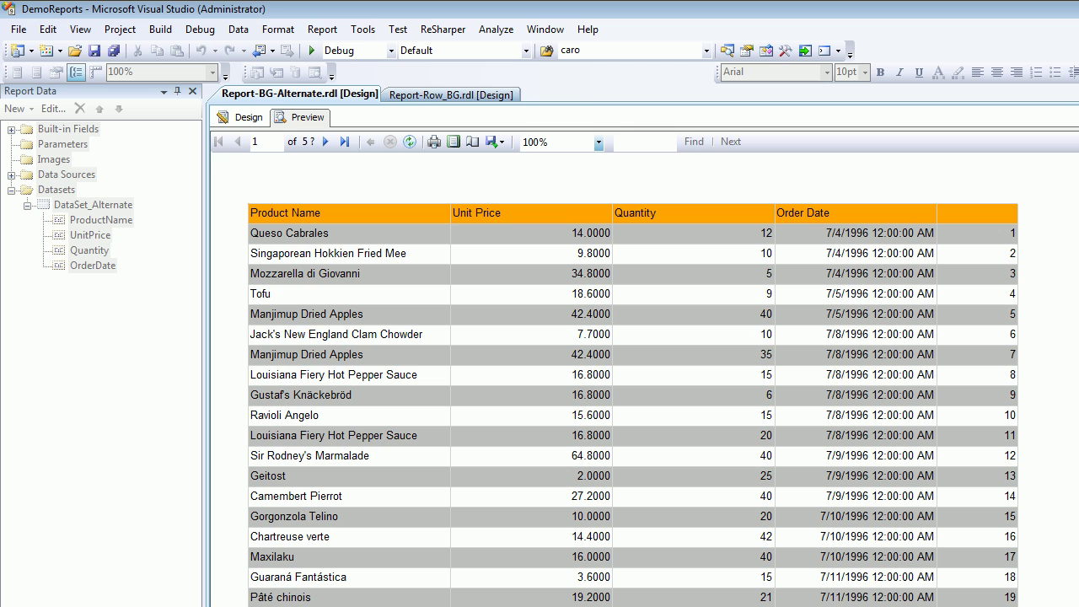
pyautogui.click(243, 118)
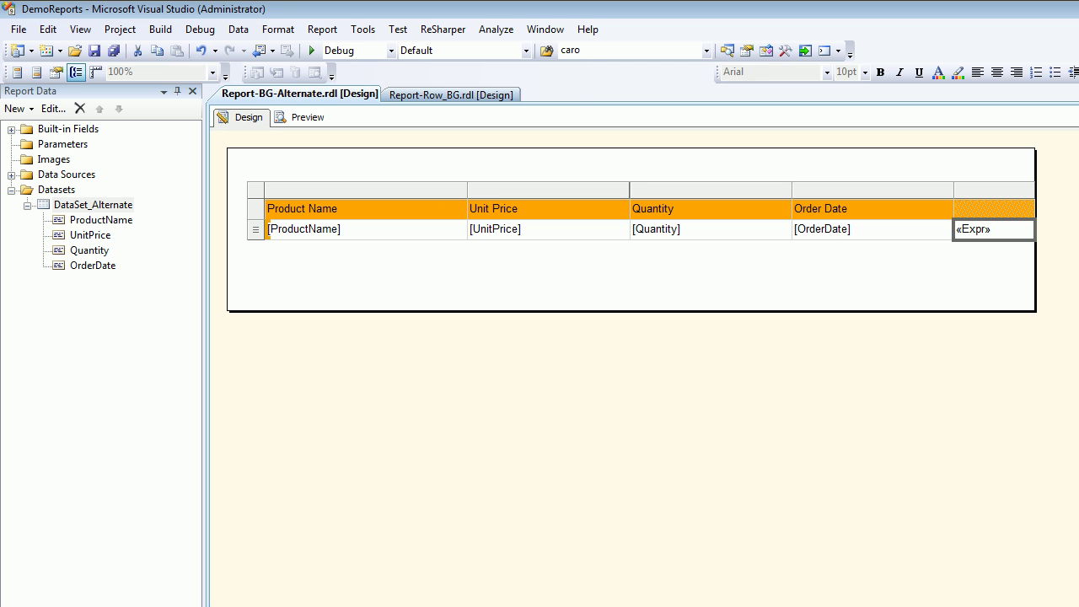
# Step: Display the detail row's properties and preview which rows are silver, ending in the design view
pyautogui.click(255, 229)
pyautogui.rightClick(257, 230)
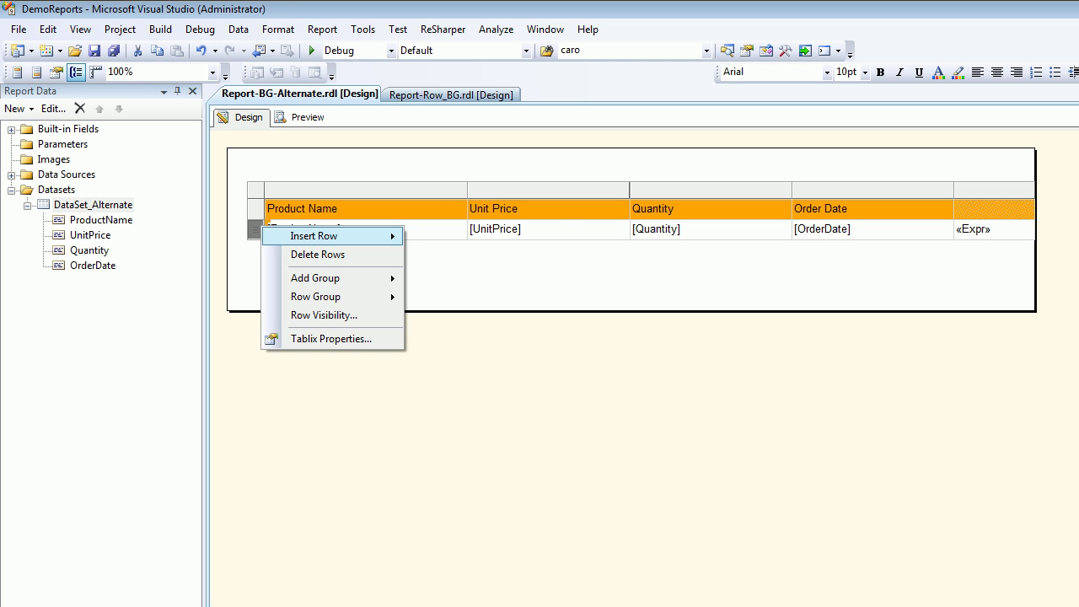
pyautogui.moveTo(320, 236)
pyautogui.press('Escape')
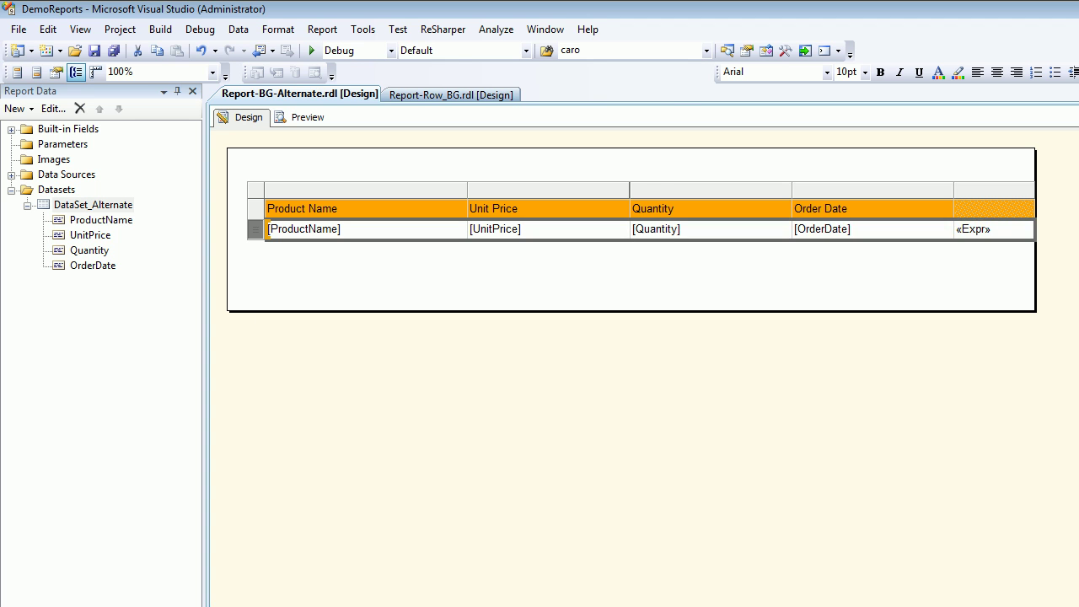
pyautogui.press('F4')
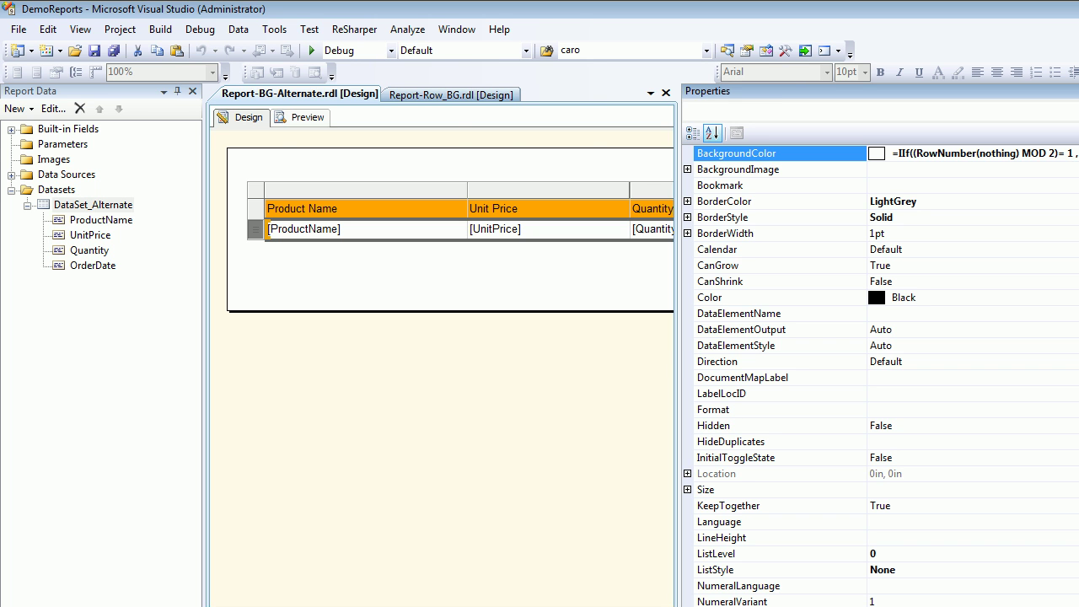
pyautogui.click(307, 118)
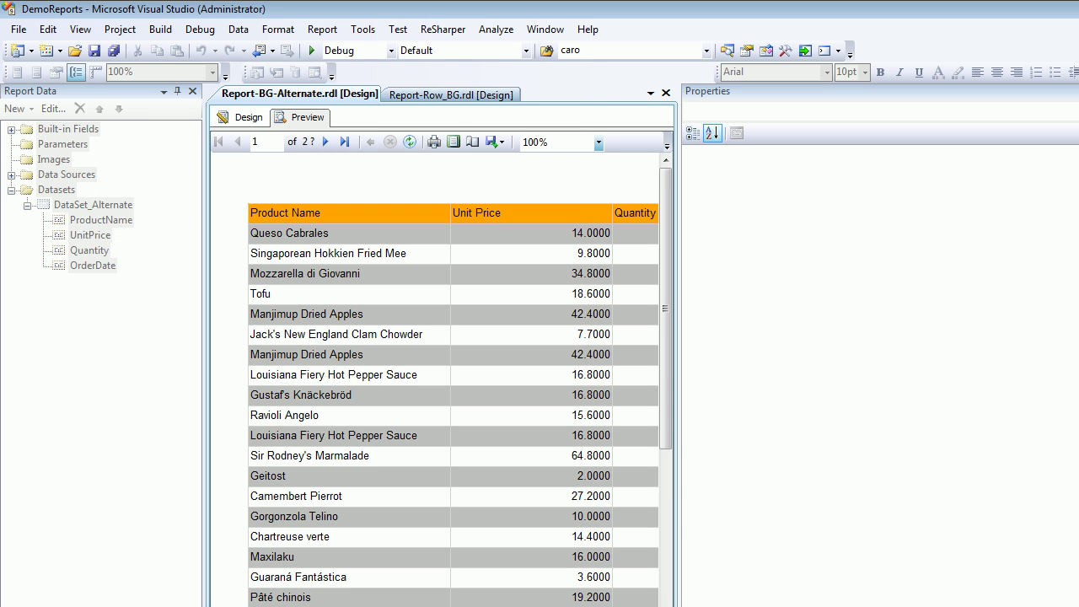
pyautogui.click(248, 118)
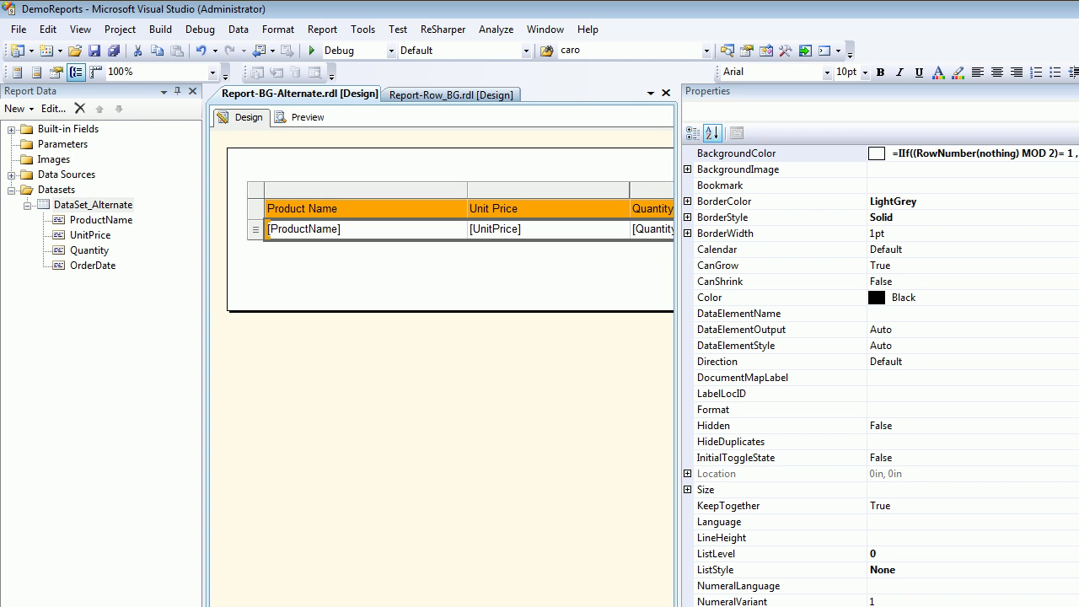
# Step: Change the comparison value to 0 in the detail row's BackgroundColor condition and check the expression in the editor
pyautogui.click(1068, 154)
pyautogui.press('Delete')
pyautogui.write('0')
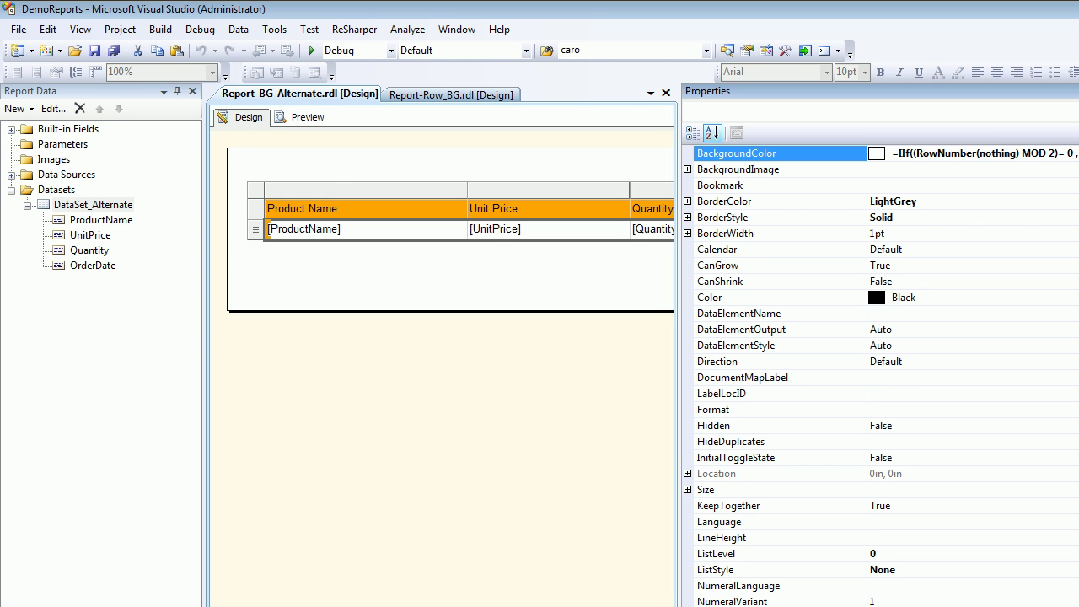
pyautogui.click(1070, 169)
pyautogui.click(1071, 153)
pyautogui.click(1076, 154)
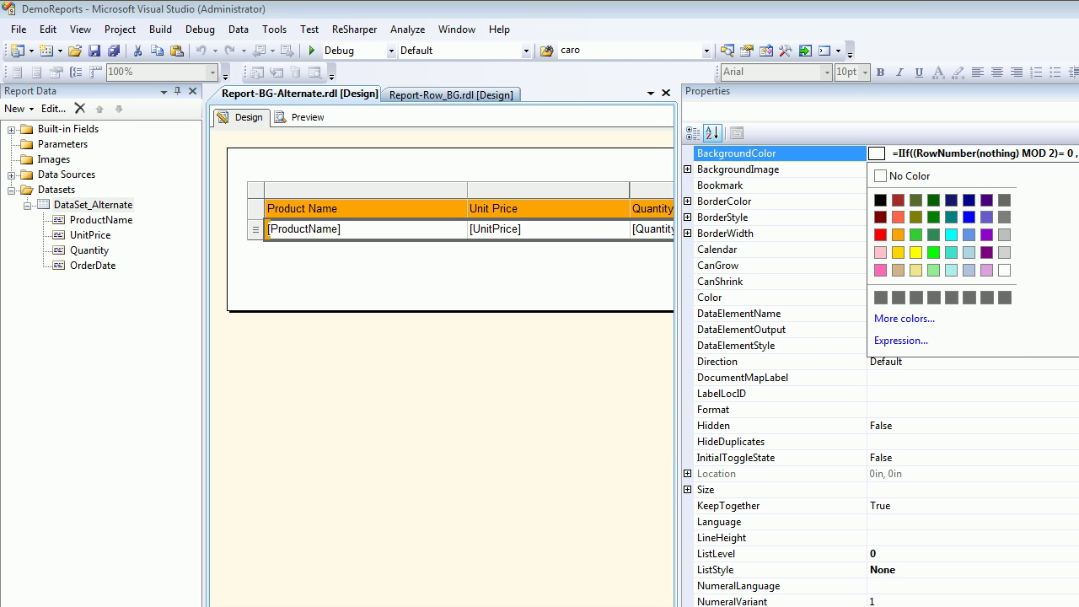
pyautogui.click(901, 341)
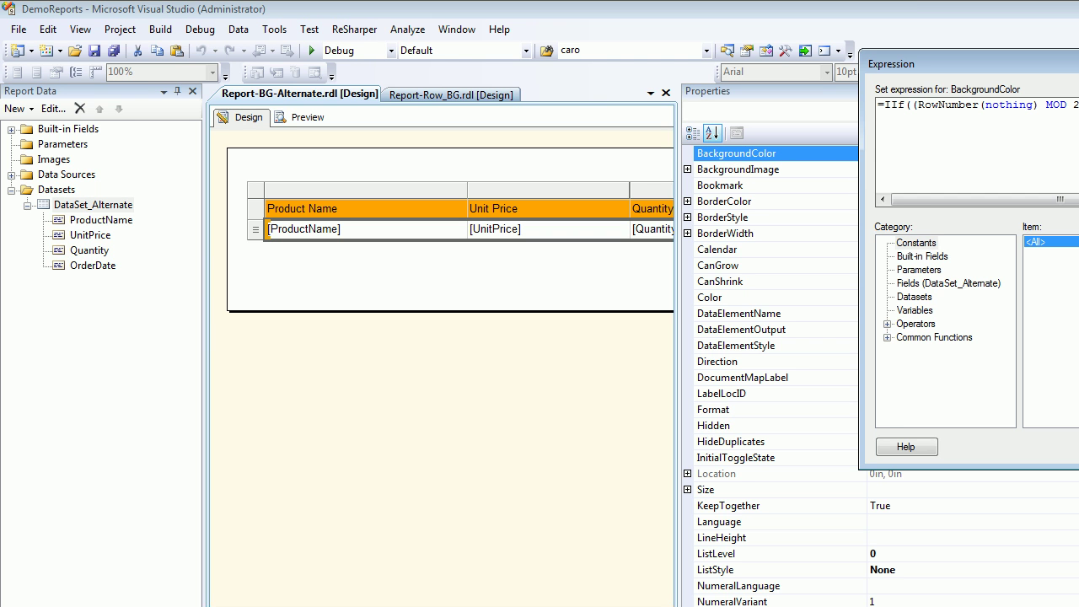
pyautogui.press('Escape')
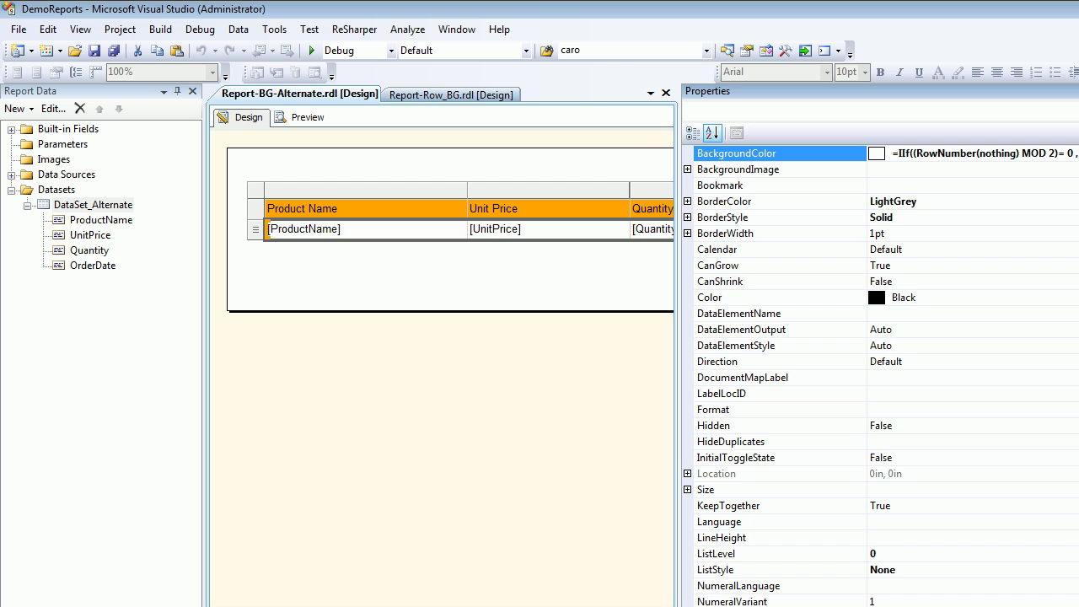
# Step: Preview the report with the changed condition, comparing the row colors with the row numbers
pyautogui.click(306, 117)
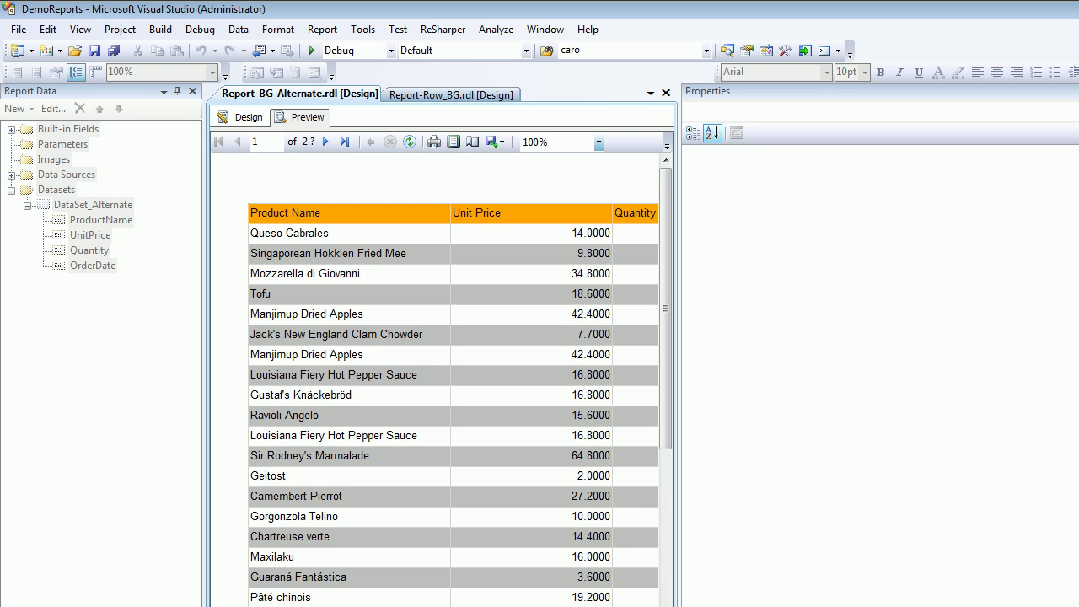
pyautogui.click(248, 117)
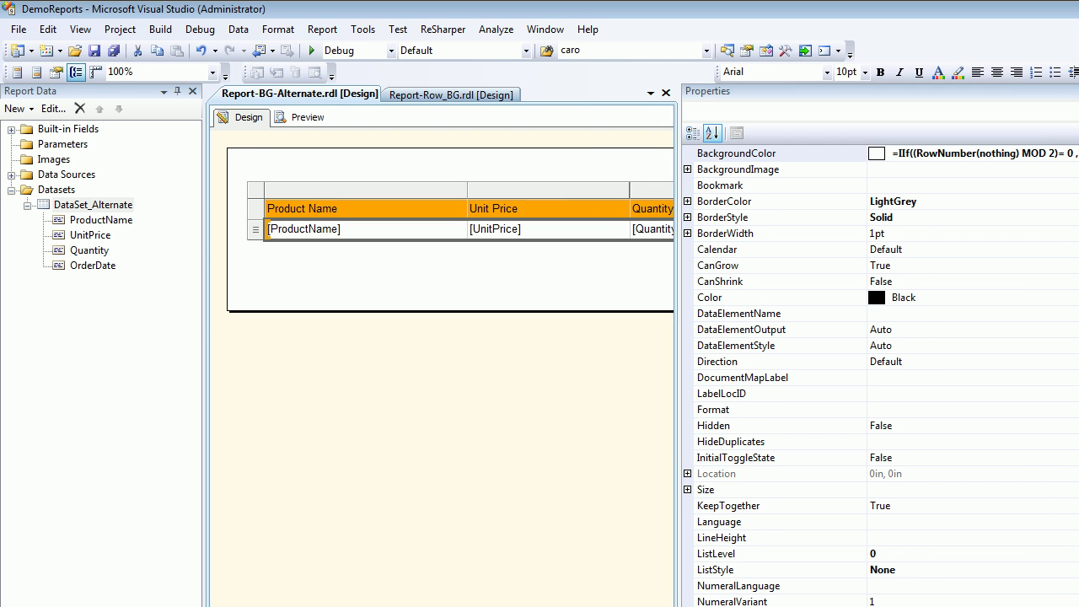
pyautogui.click(307, 117)
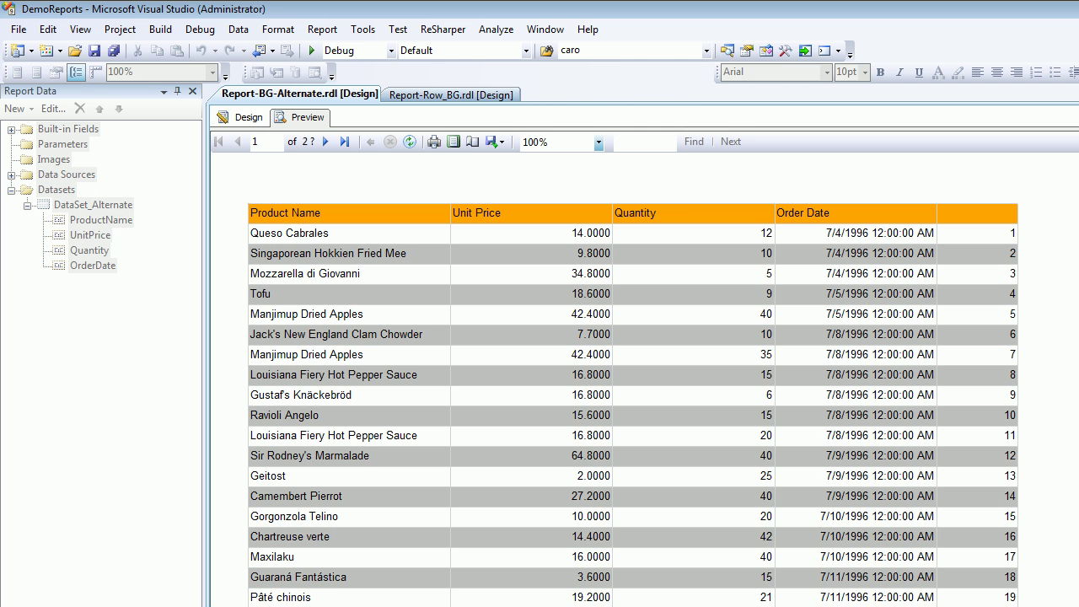